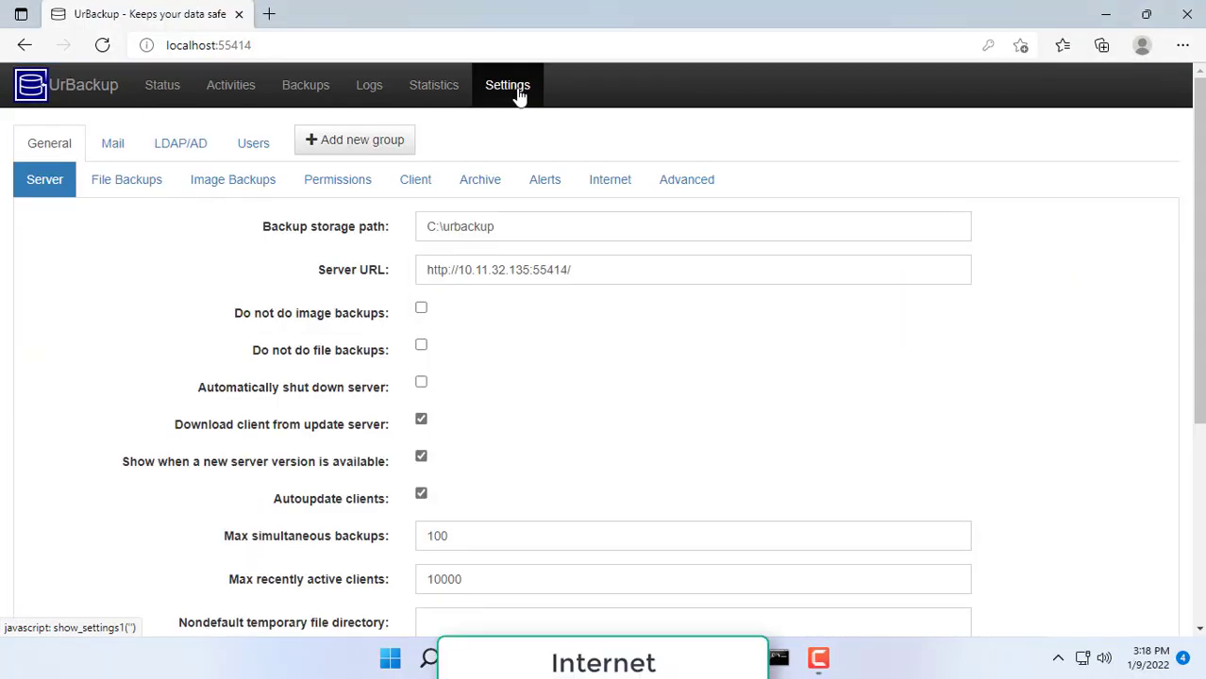
# Step: Show UrBackup's Internet settings under General, where internet mode is on and the server name is empty
pyautogui.click(612, 181)
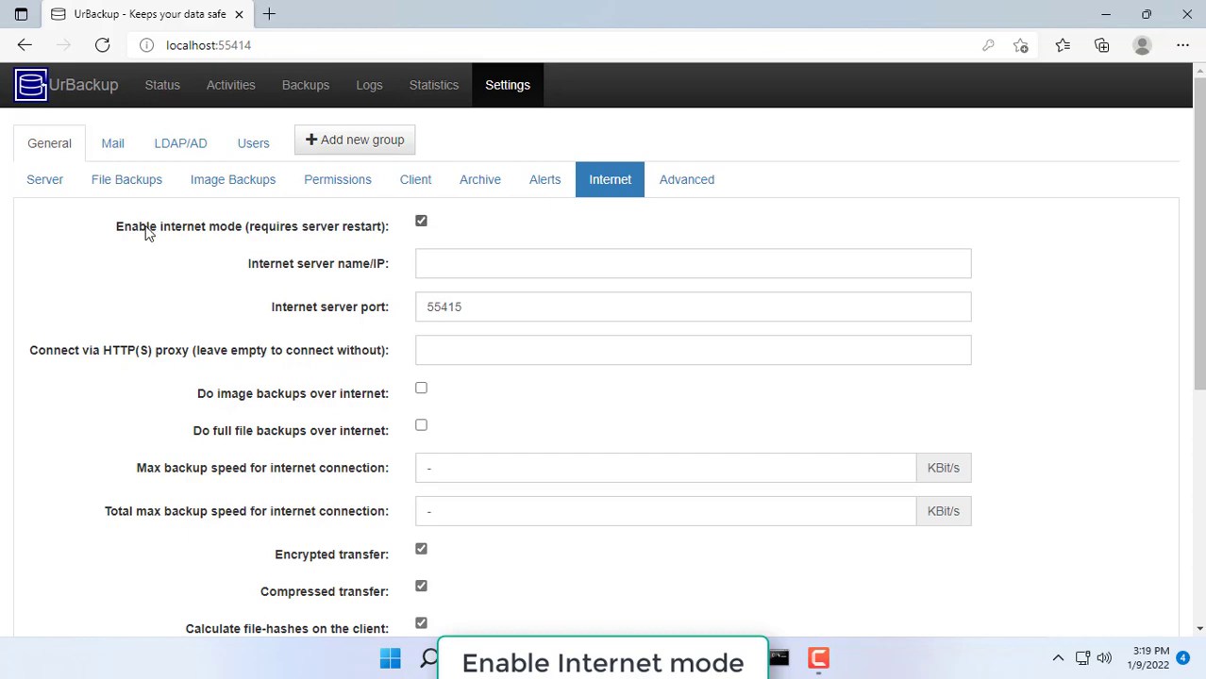
# Step: Go to dynu.com and download the Windows IP Update Client from the DDNS Setup page
pyautogui.click(269, 14)
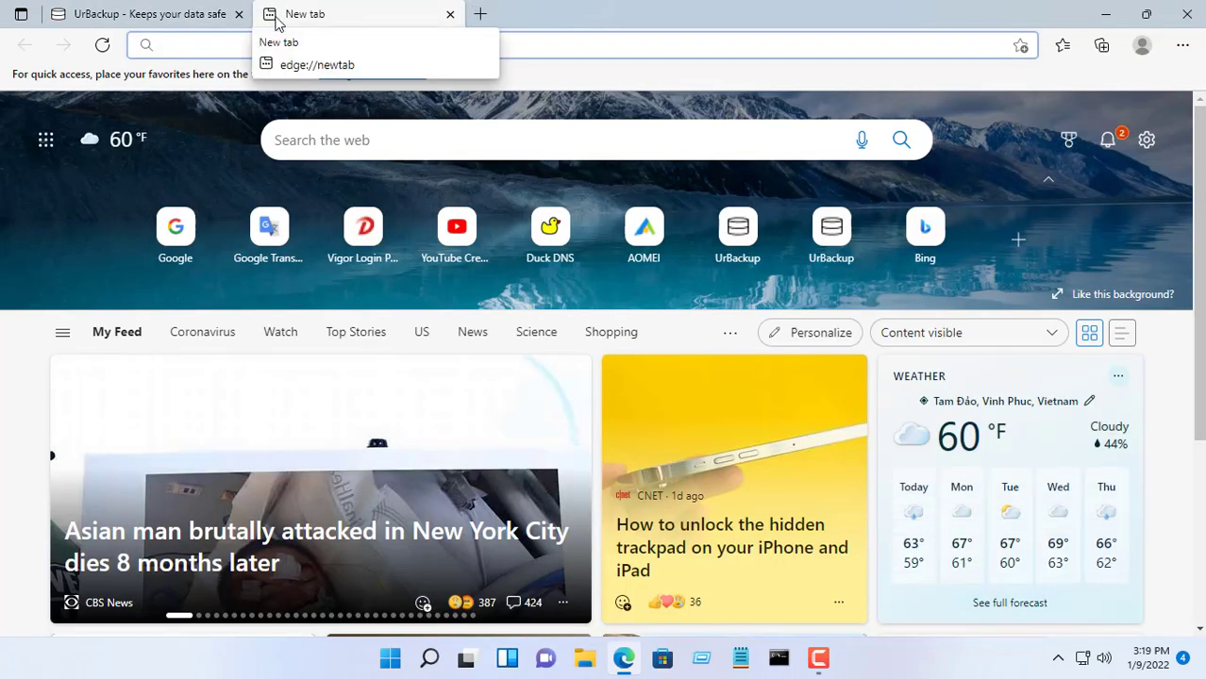
pyautogui.write('dynu.com')
pyautogui.press('Return')
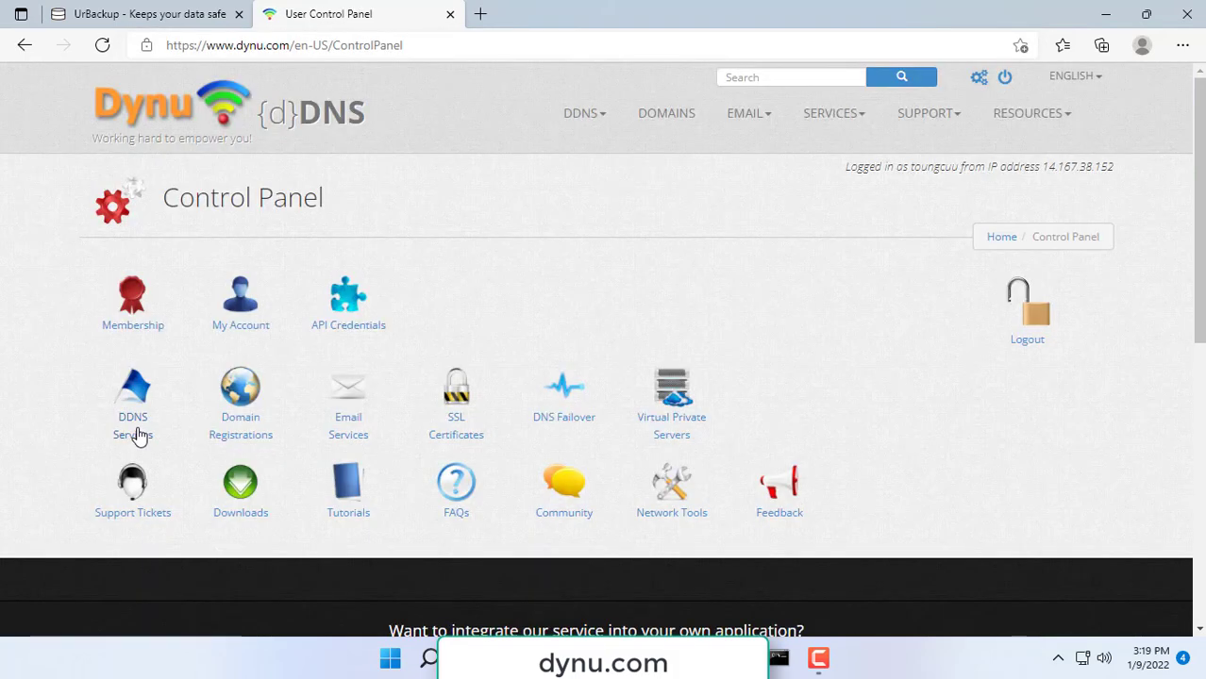
pyautogui.click(133, 427)
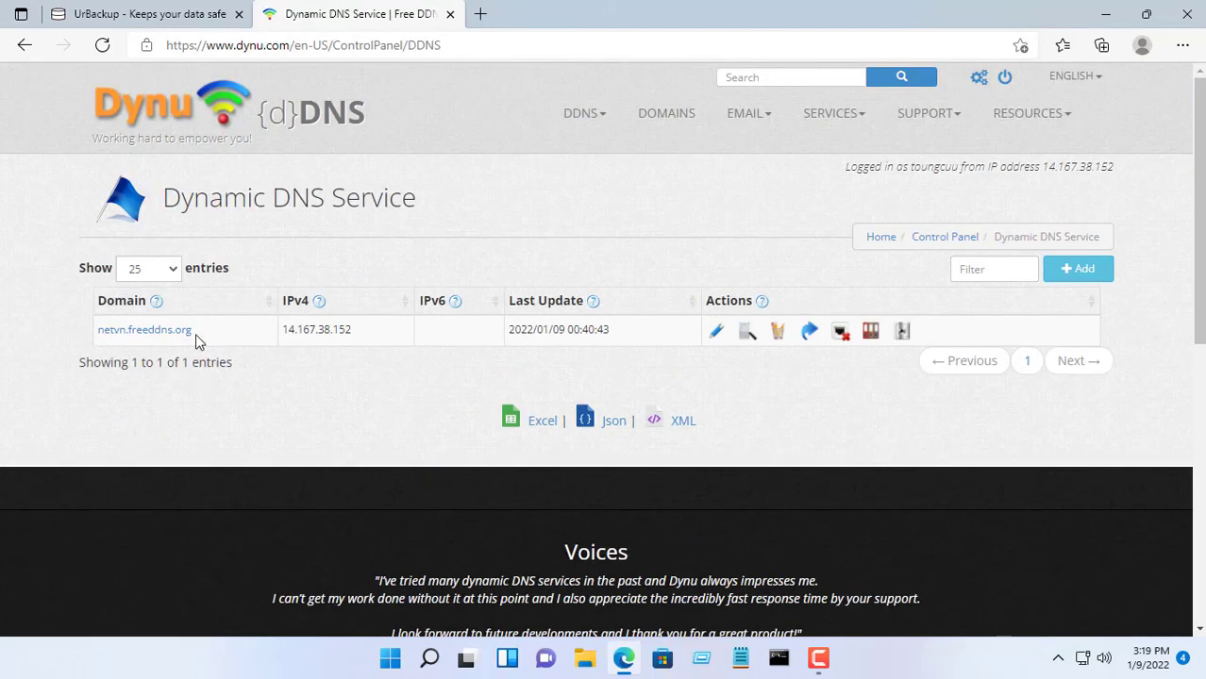
pyautogui.moveTo(595, 121)
pyautogui.click(498, 217)
pyautogui.click(907, 388)
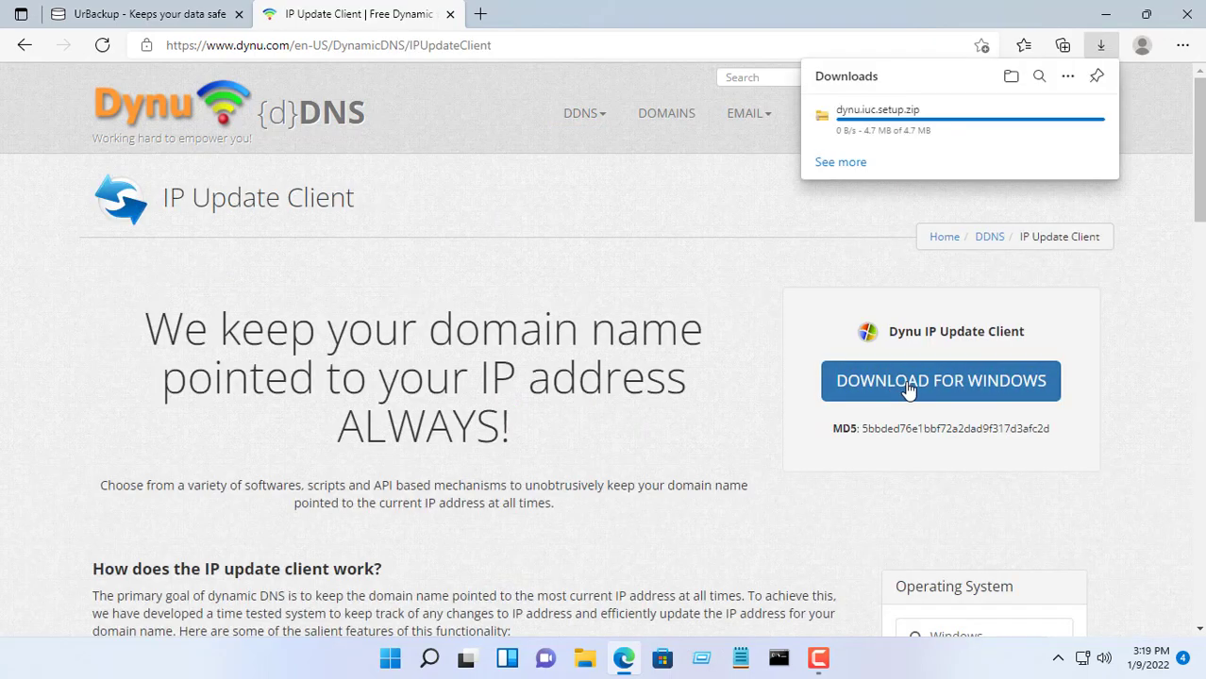
# Step: Extract the dynu.iuc.setup zip and run the Dynu.IUC.Setup.5.4 installer to completion
pyautogui.click(1045, 123)
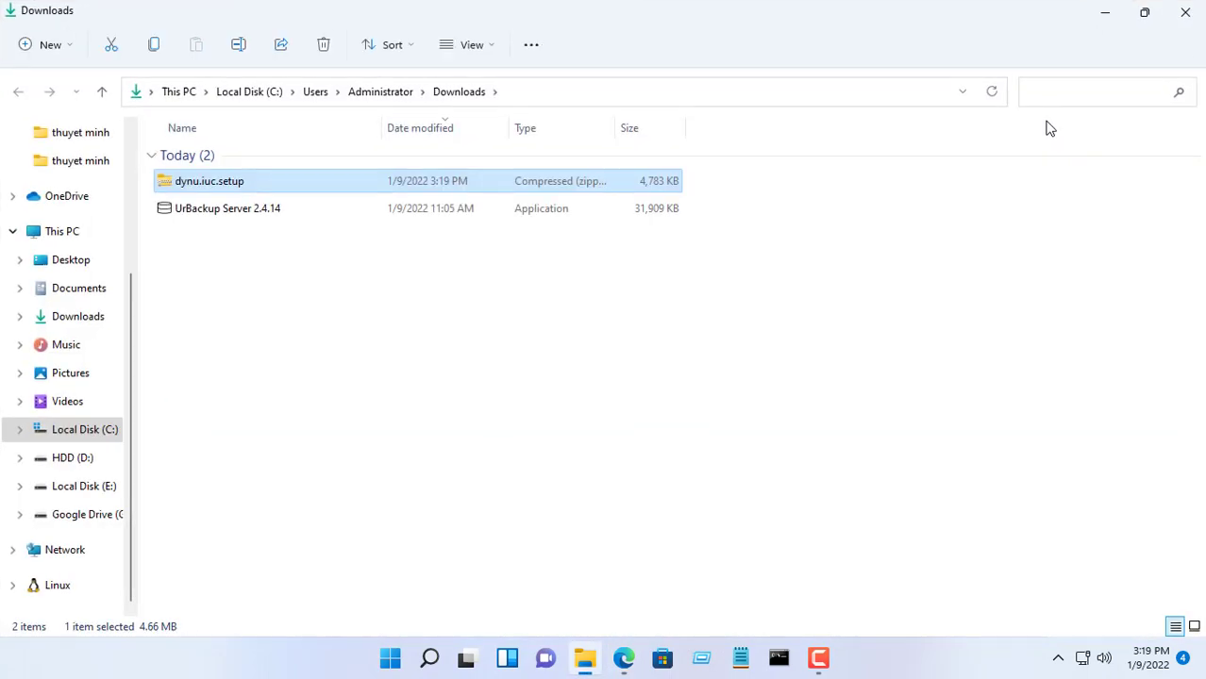
pyautogui.rightClick(336, 185)
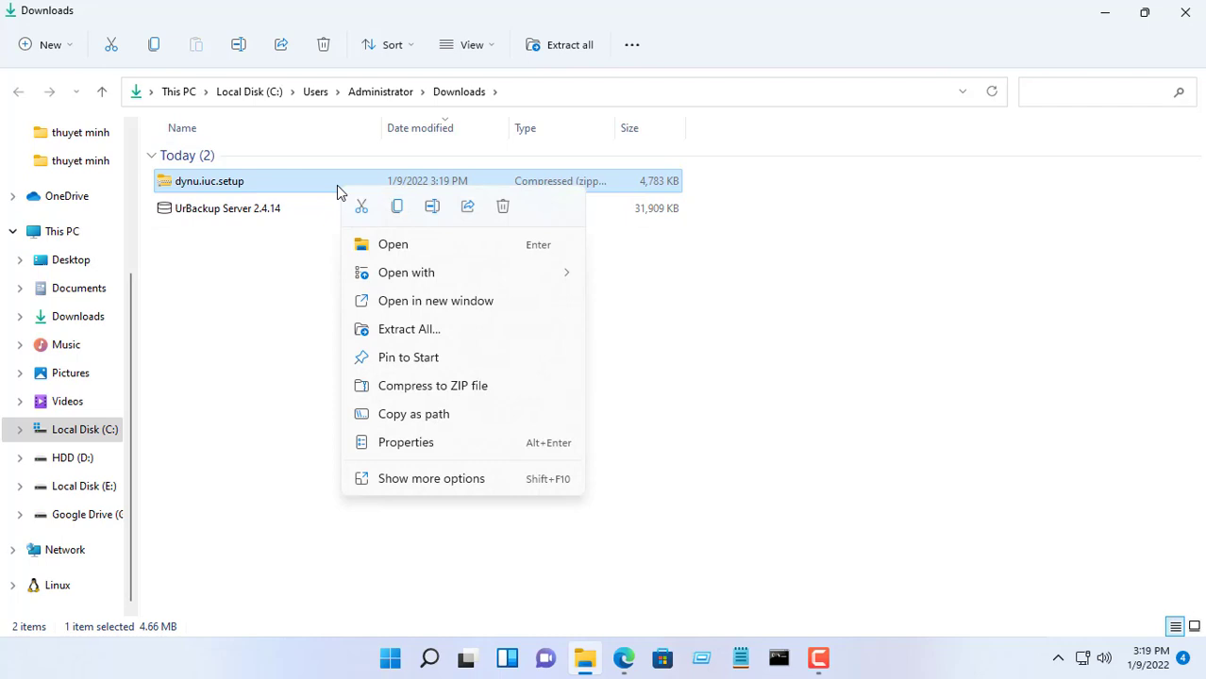
pyautogui.click(415, 329)
pyautogui.click(755, 505)
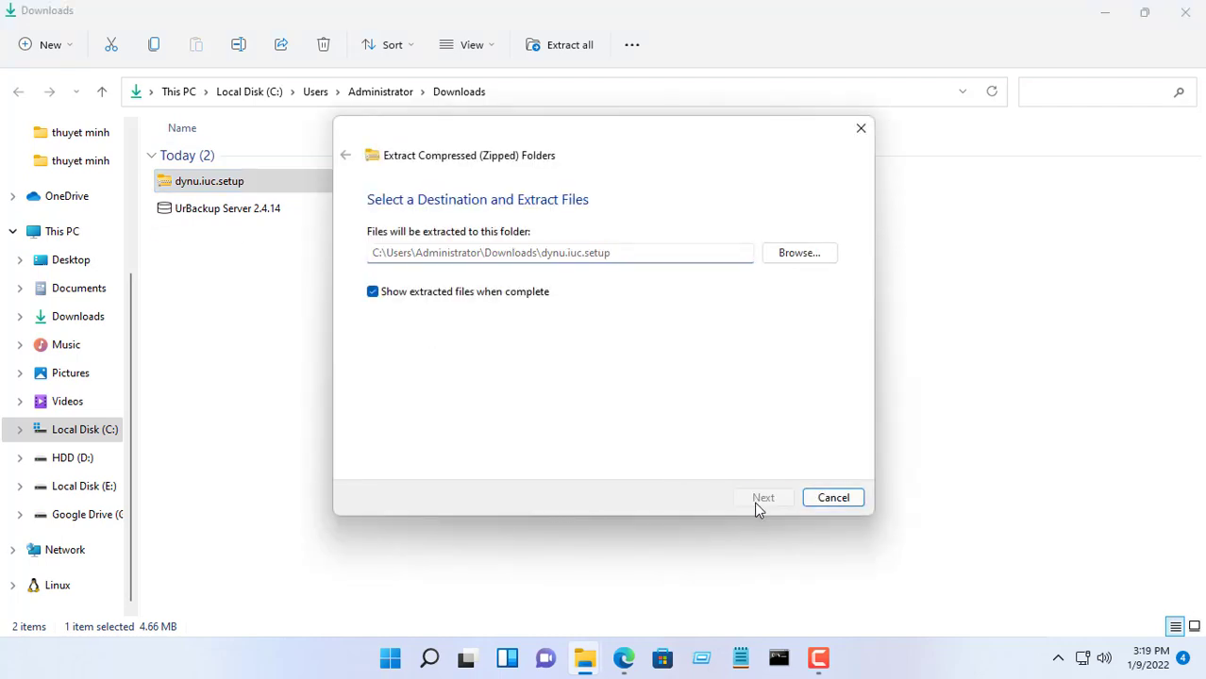
pyautogui.doubleClick(227, 157)
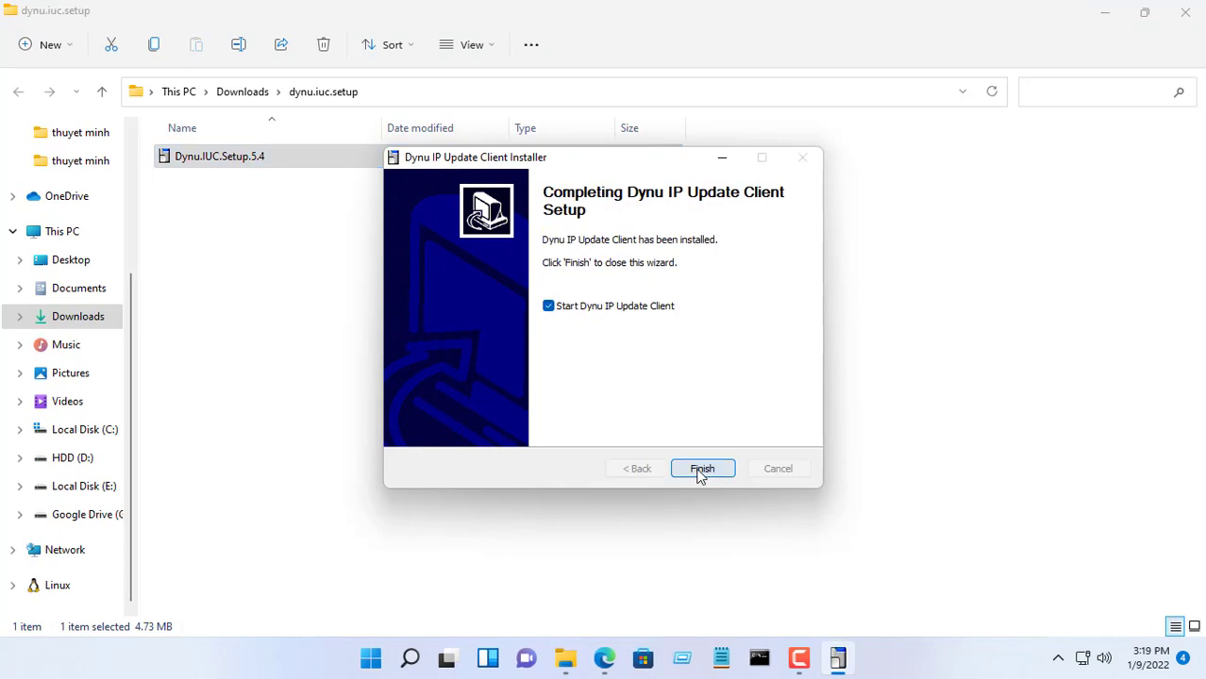
pyautogui.click(700, 469)
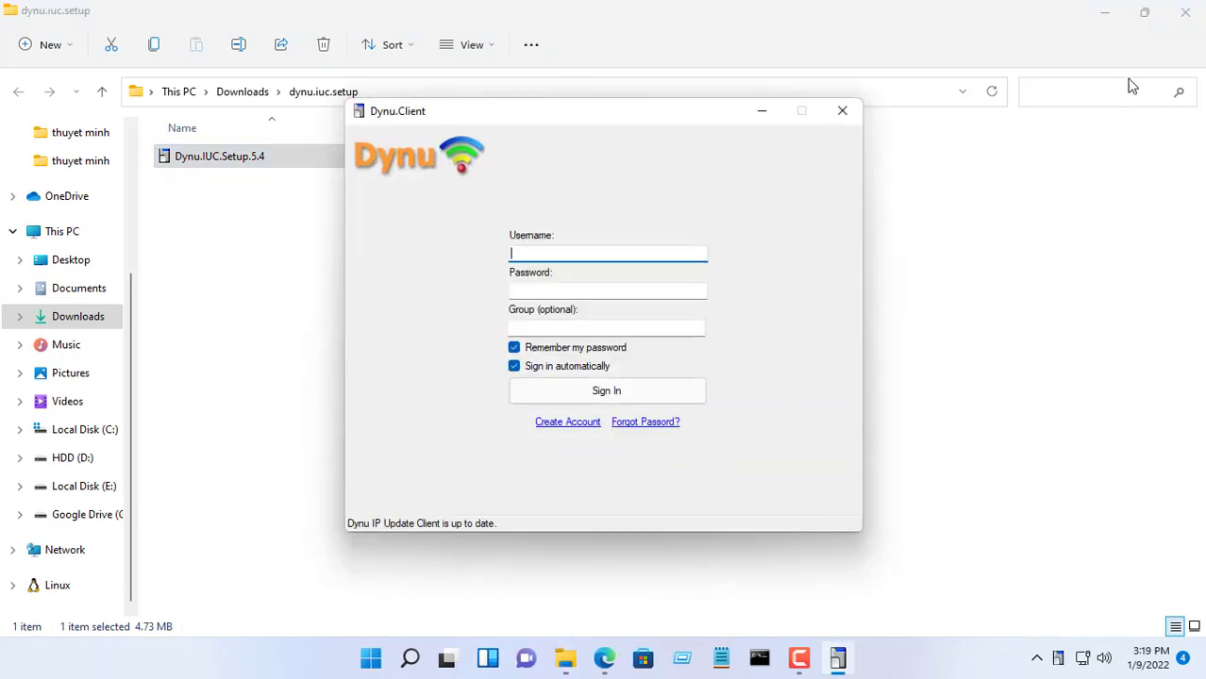
# Step: Sign in to the Dynu IP Update Client with the account credentials, confirm the GOOD IPv4 update, and close it
pyautogui.click(1185, 11)
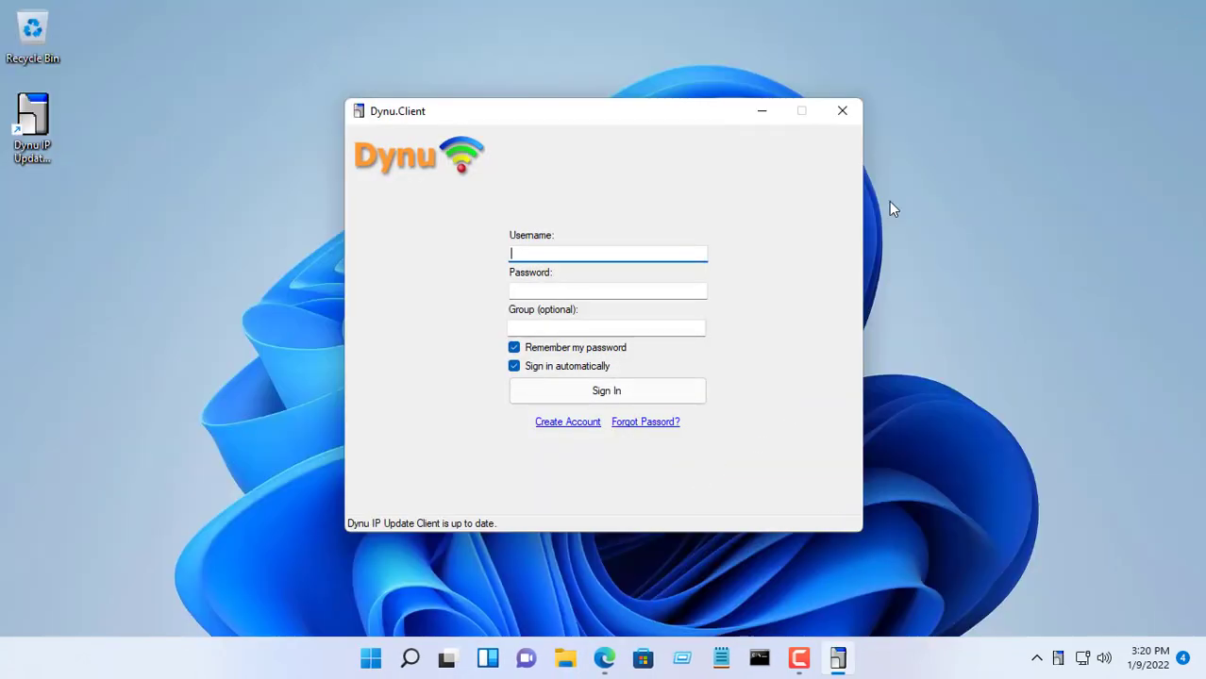
pyautogui.write('toungcuu')
pyautogui.press('Tab')
pyautogui.hotkey('ctrl', 'v')
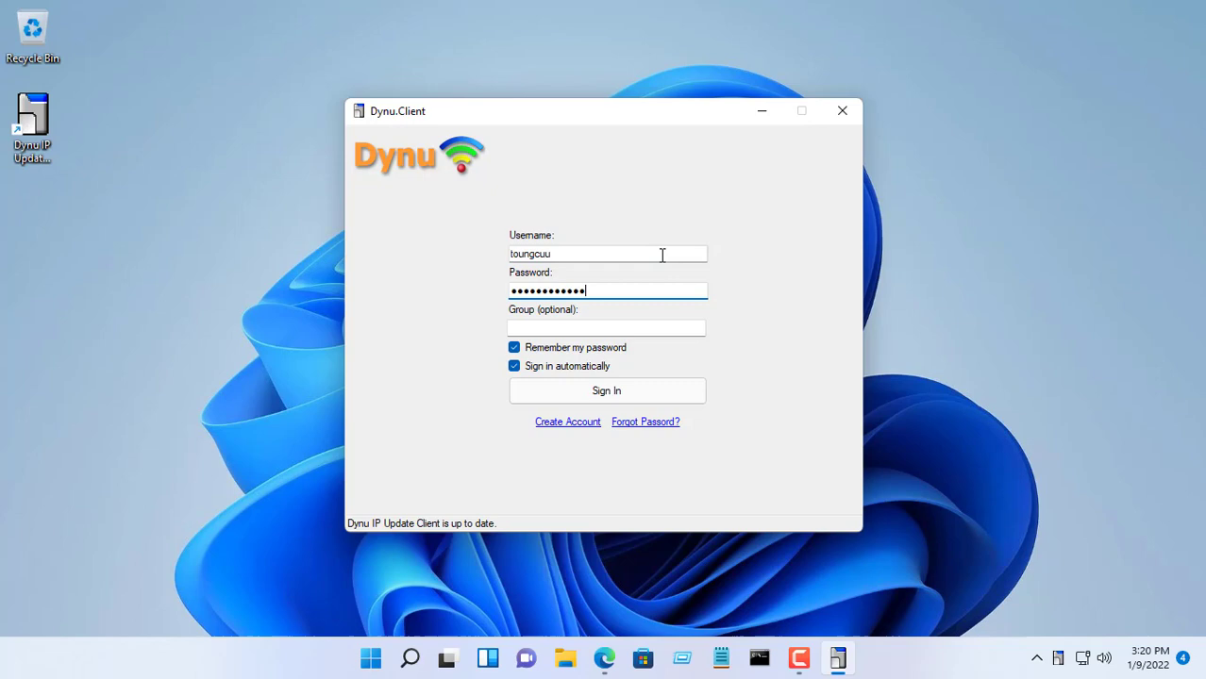
pyautogui.click(637, 389)
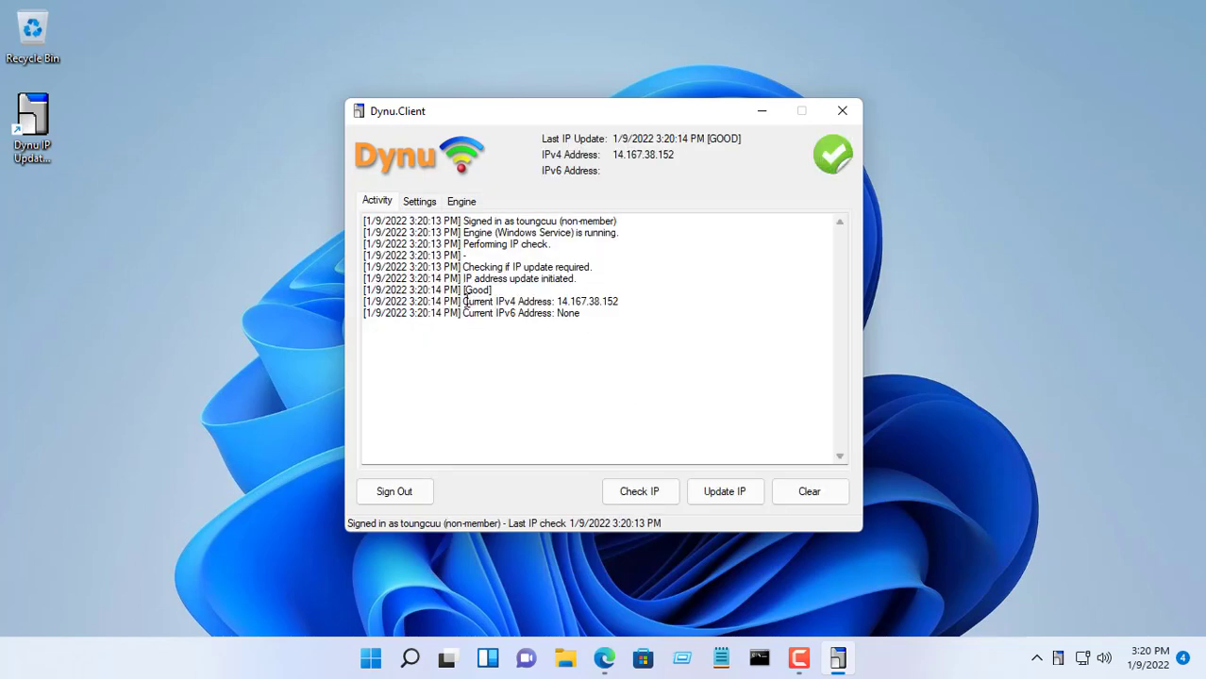
pyautogui.moveTo(463, 301); pyautogui.dragTo(641, 301)
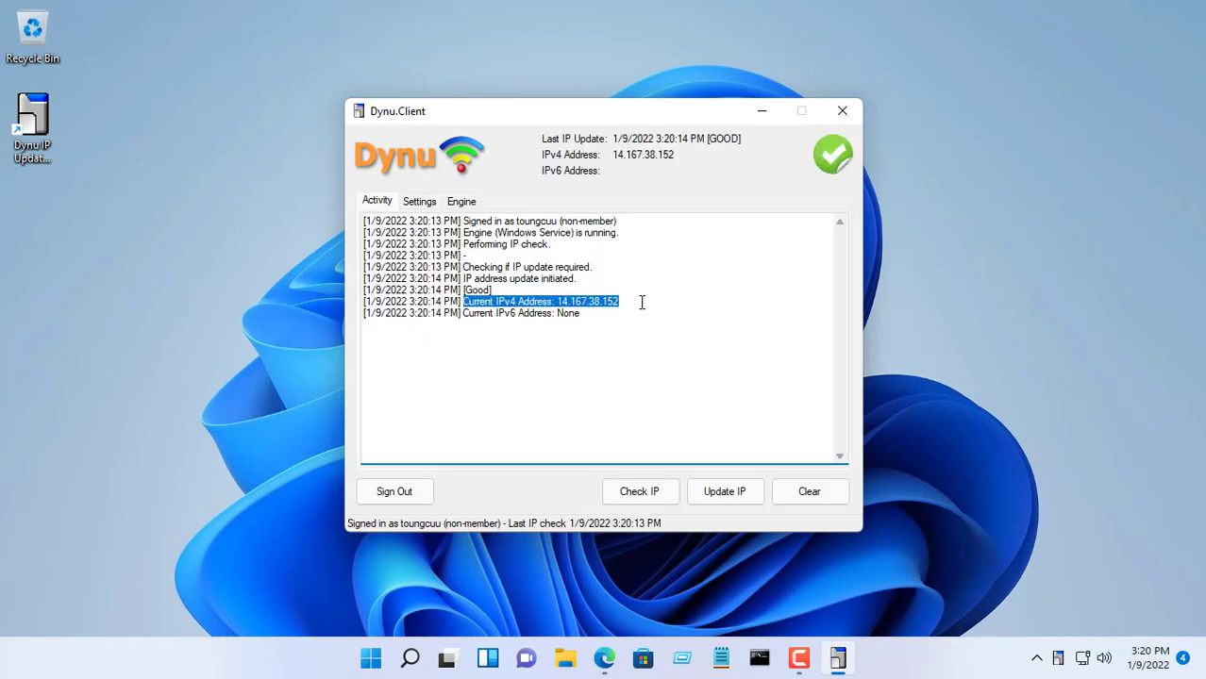
pyautogui.click(854, 111)
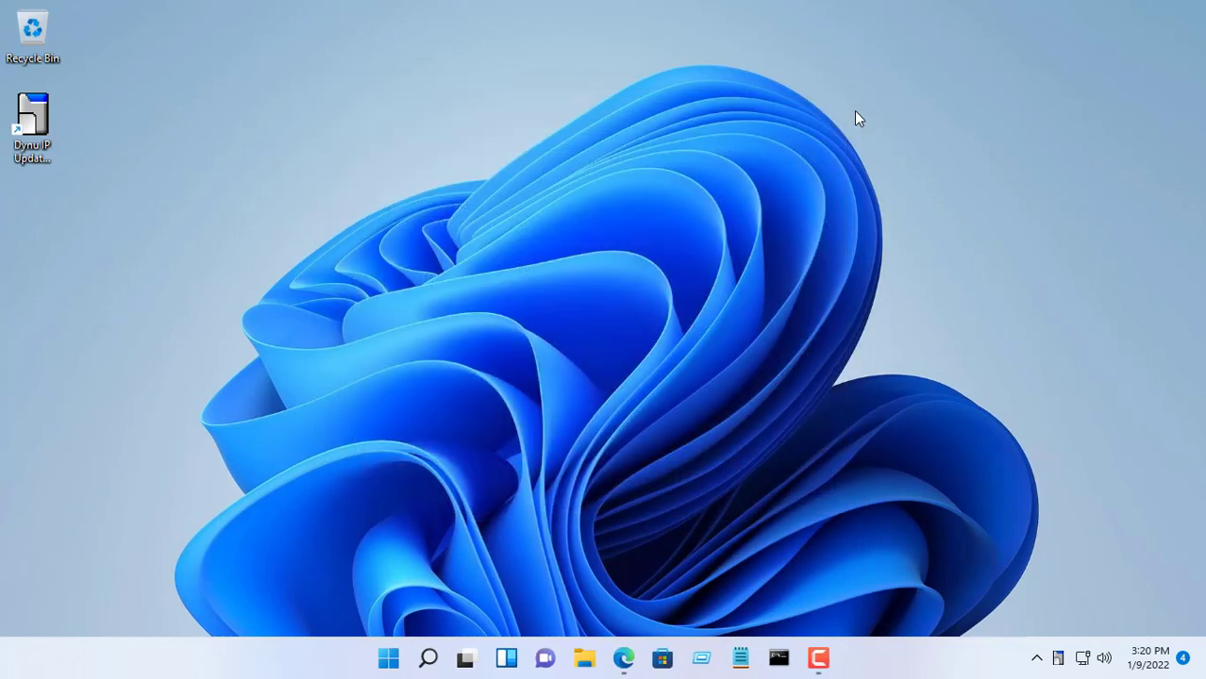
# Step: Copy the domain netvn.freeddns.org from Dynu's DDNS Services list in the Control Panel
pyautogui.click(627, 663)
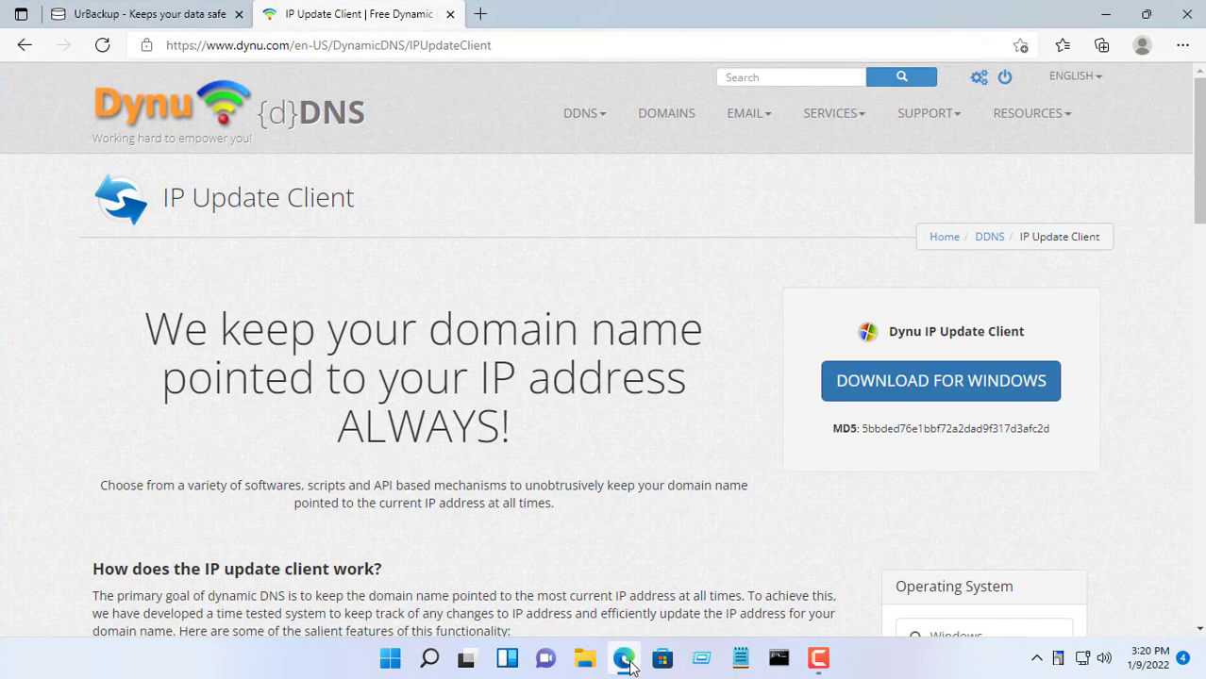
pyautogui.click(981, 81)
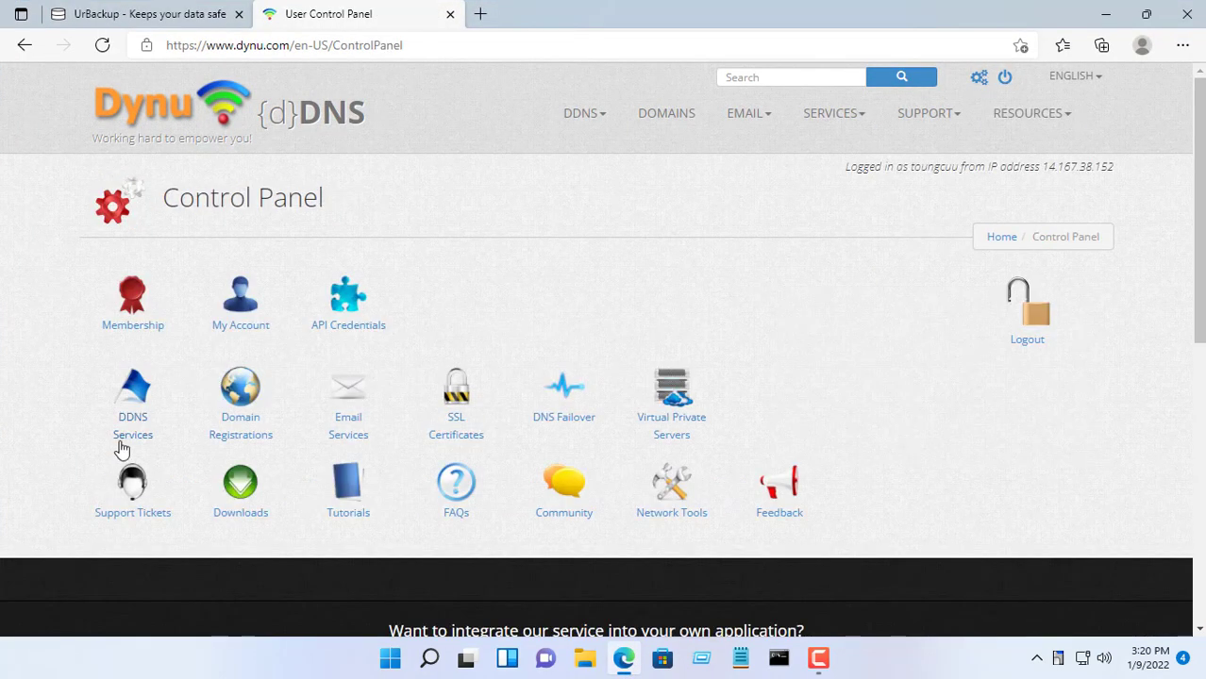
pyautogui.click(125, 434)
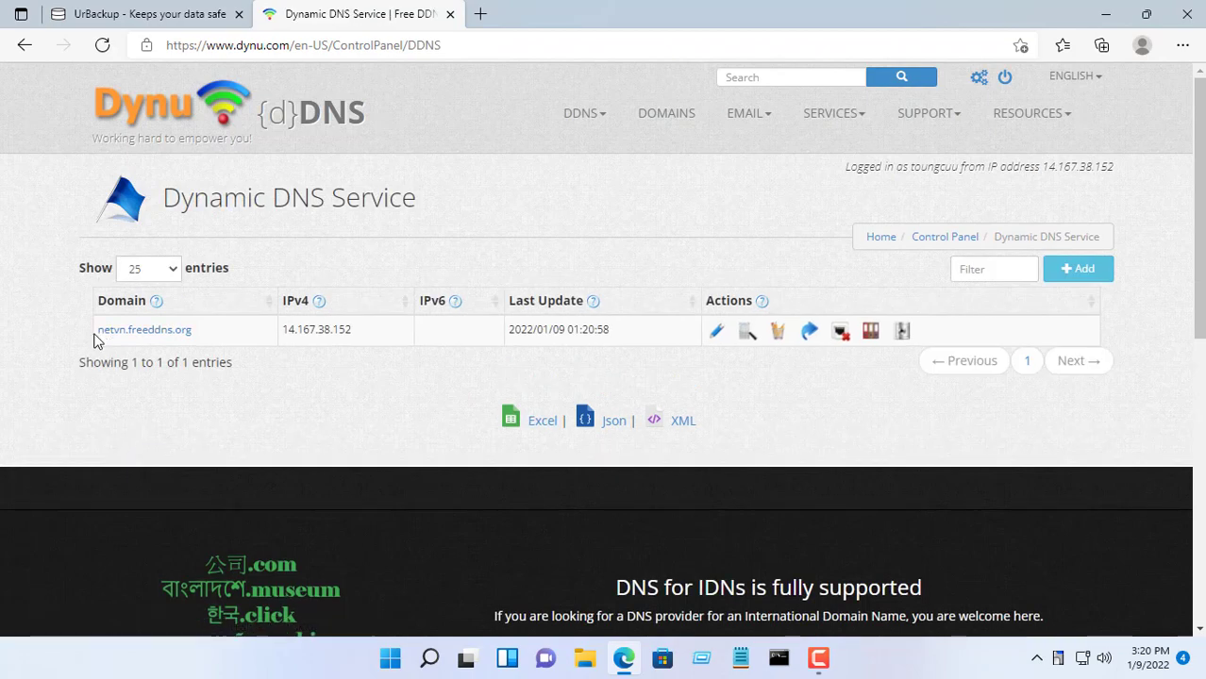
pyautogui.moveTo(97, 334); pyautogui.dragTo(195, 334)
pyautogui.hotkey('ctrl', 'c')
pyautogui.click(227, 306)
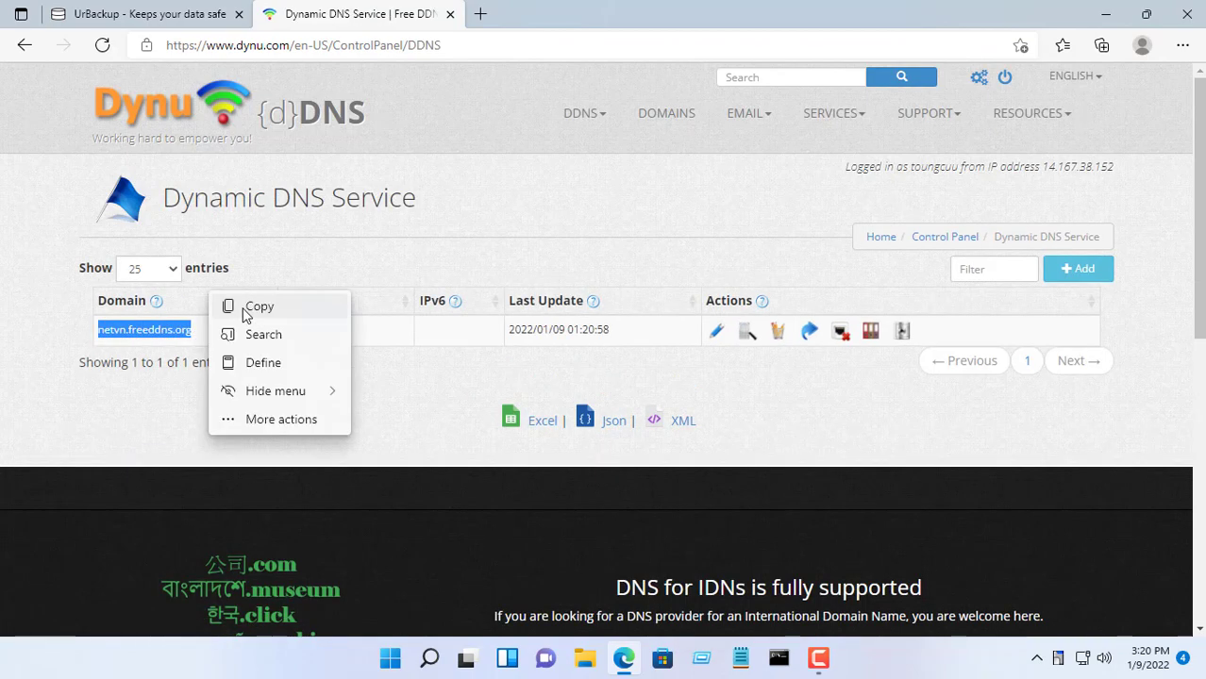
pyautogui.click(244, 307)
# Step: Paste netvn.freeddns.org as UrBackup's internet server name on port 55415 and save the settings
pyautogui.click(170, 17)
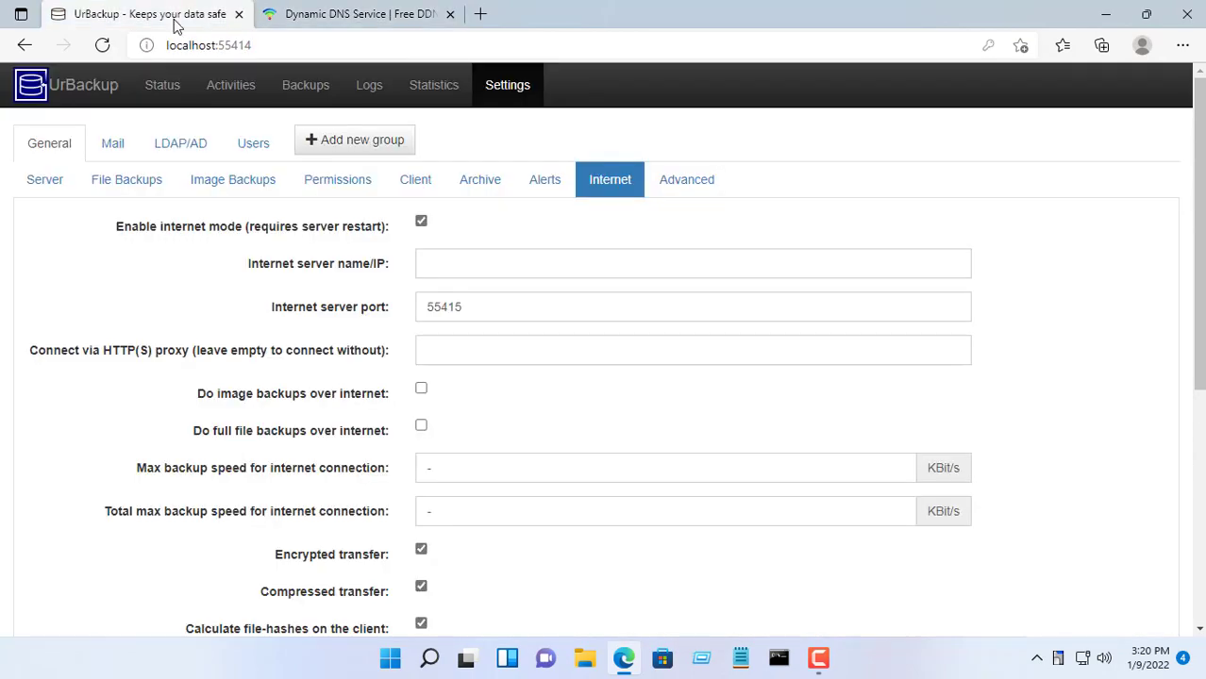
pyautogui.click(498, 264)
pyautogui.hotkey('ctrl', 'v')
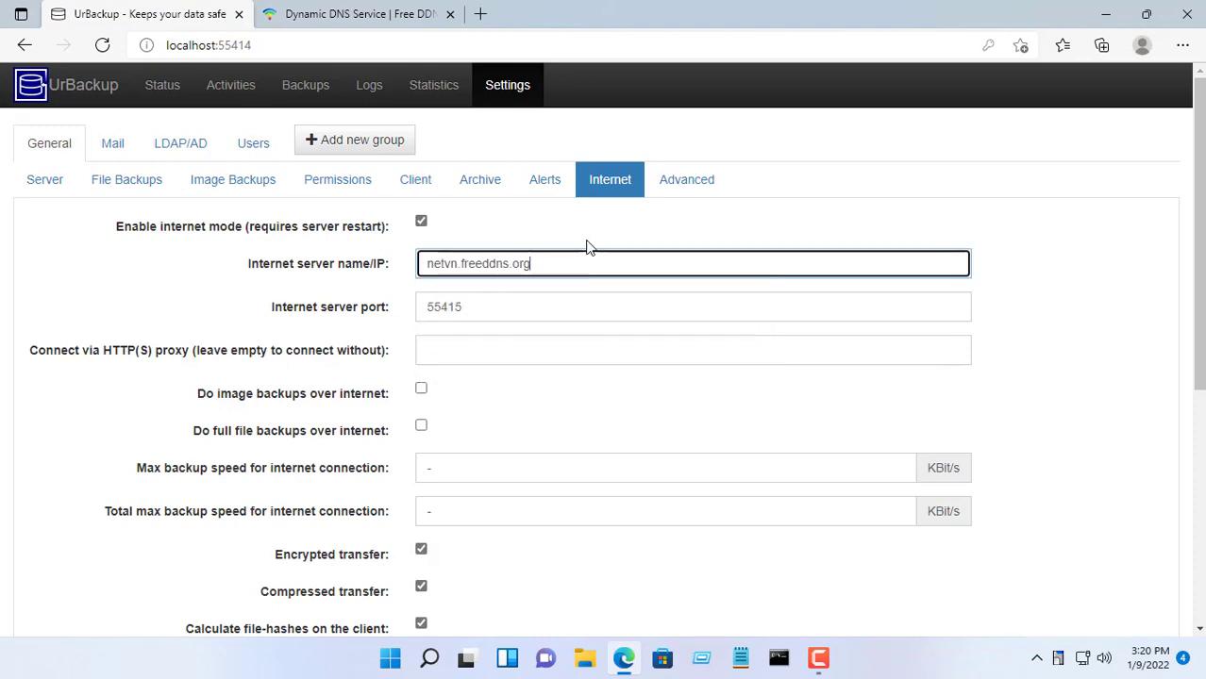
pyautogui.click(577, 311)
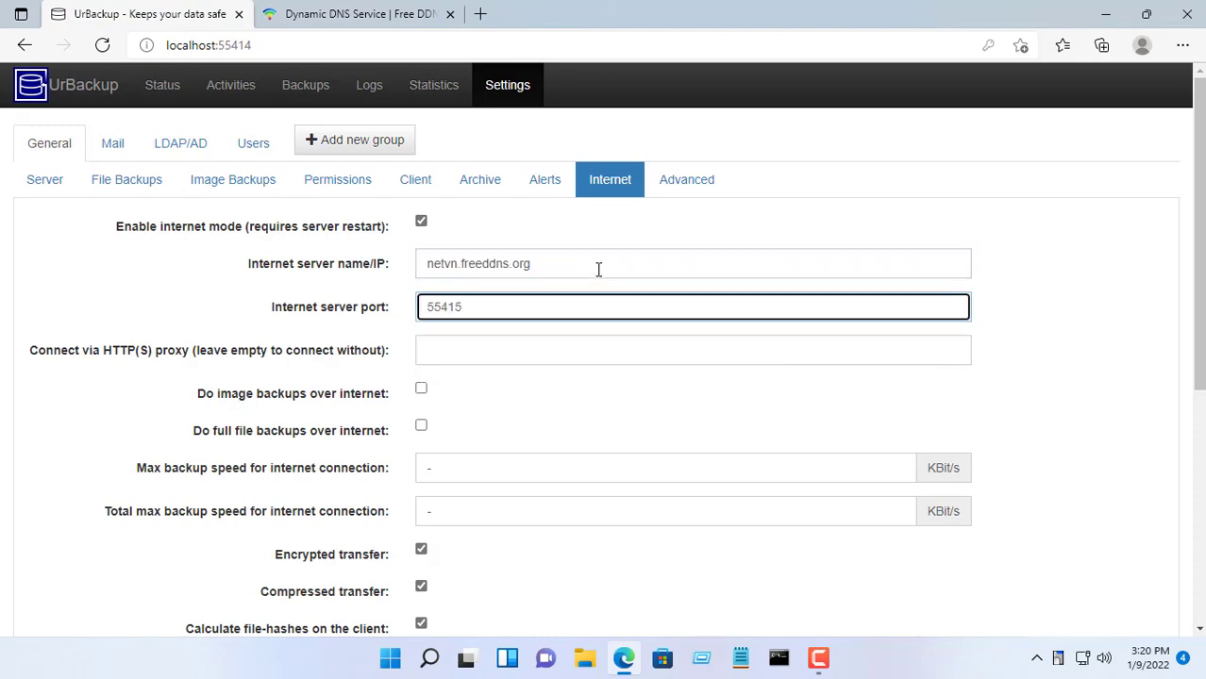
pyautogui.click(598, 268)
pyautogui.scroll(-5, 719, 373)
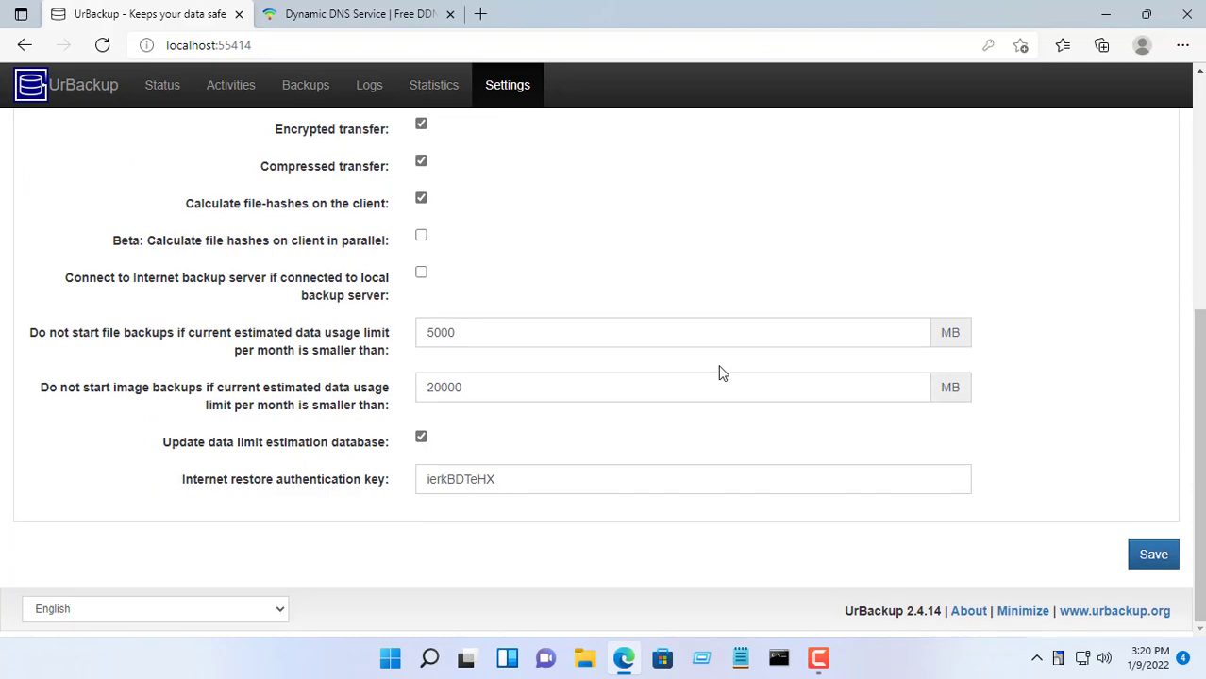
pyautogui.click(1153, 560)
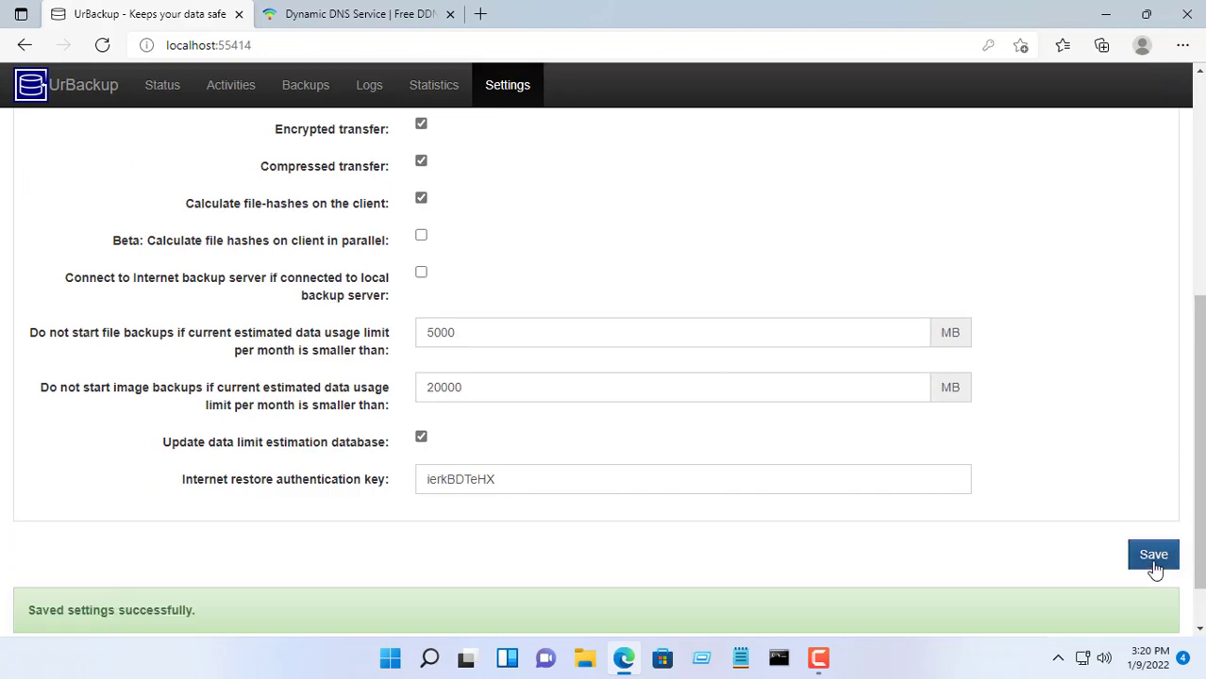
# Step: Check the server-restart note and close the Dynu Dynamic DNS tab
pyautogui.moveTo(31, 616); pyautogui.dragTo(237, 616)
pyautogui.scroll(10, 237, 613)
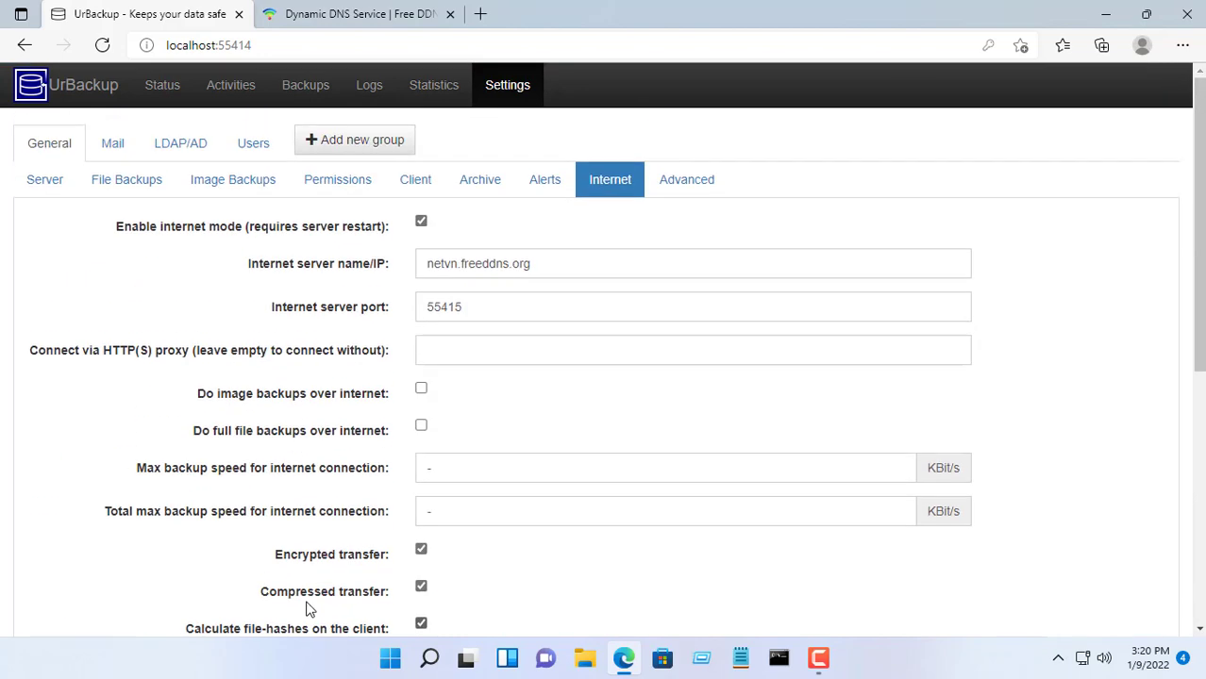
pyautogui.moveTo(247, 235); pyautogui.dragTo(389, 230)
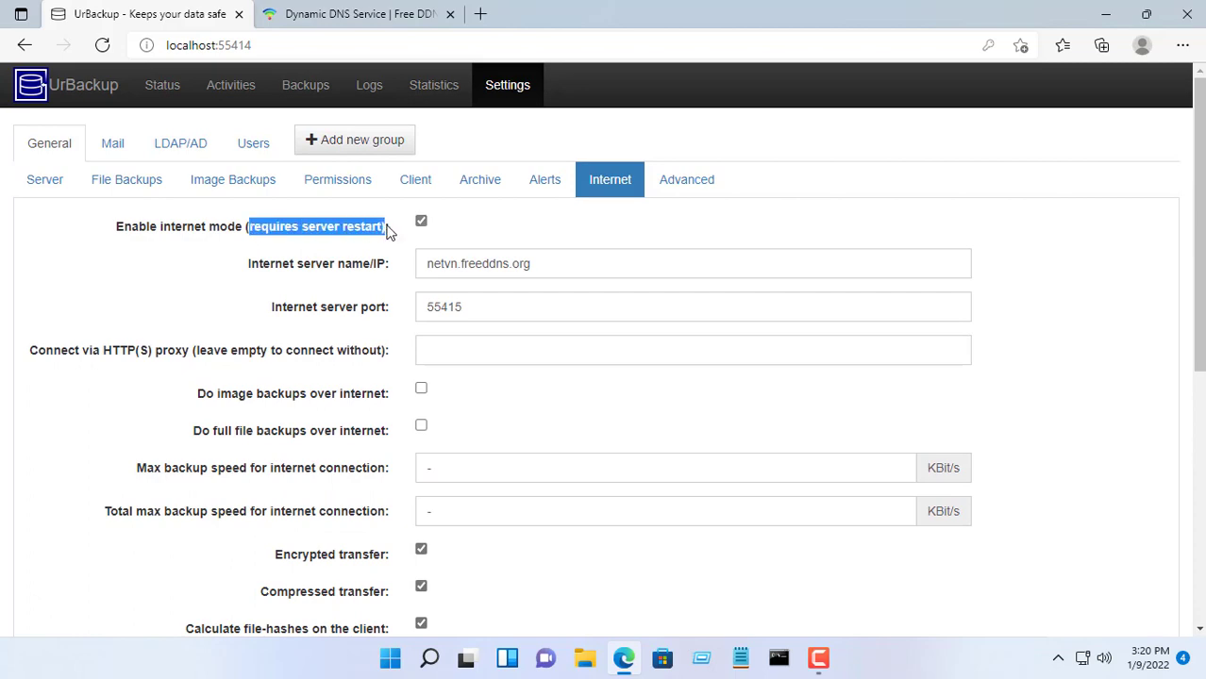
pyautogui.click(434, 27)
pyautogui.click(450, 15)
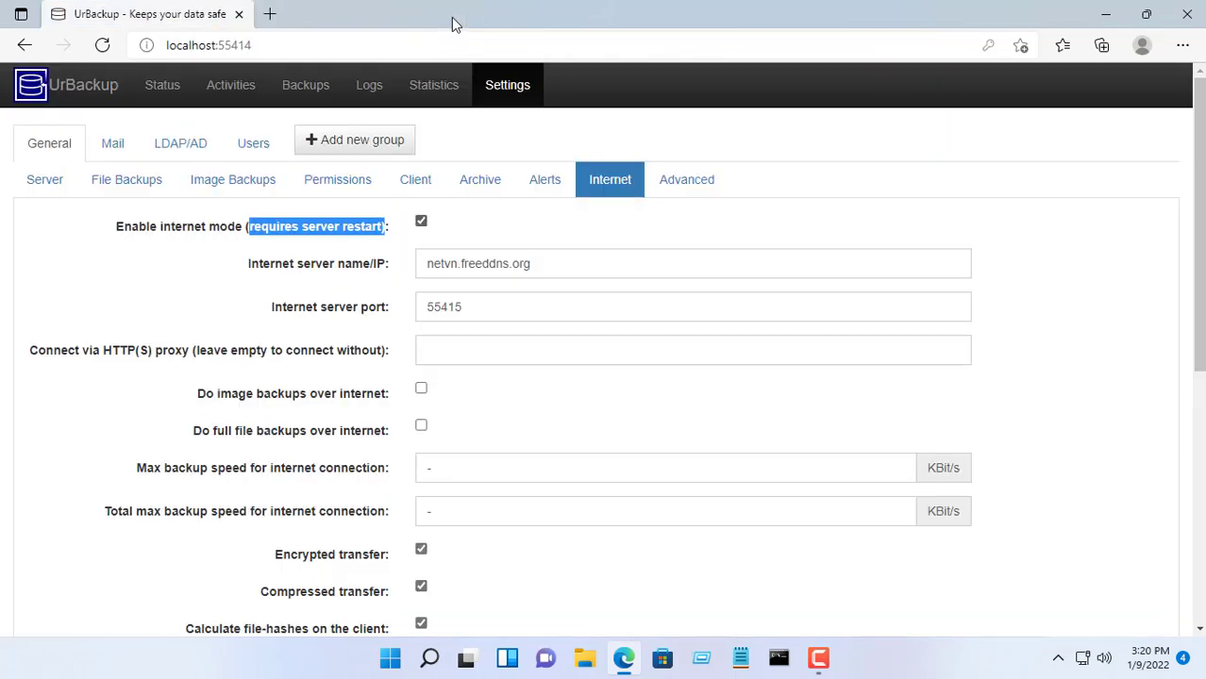
# Step: In the Vigor router, start an enabled Port Redirection profile 55414 with public and private port 55414
pyautogui.click(271, 14)
pyautogui.click(368, 222)
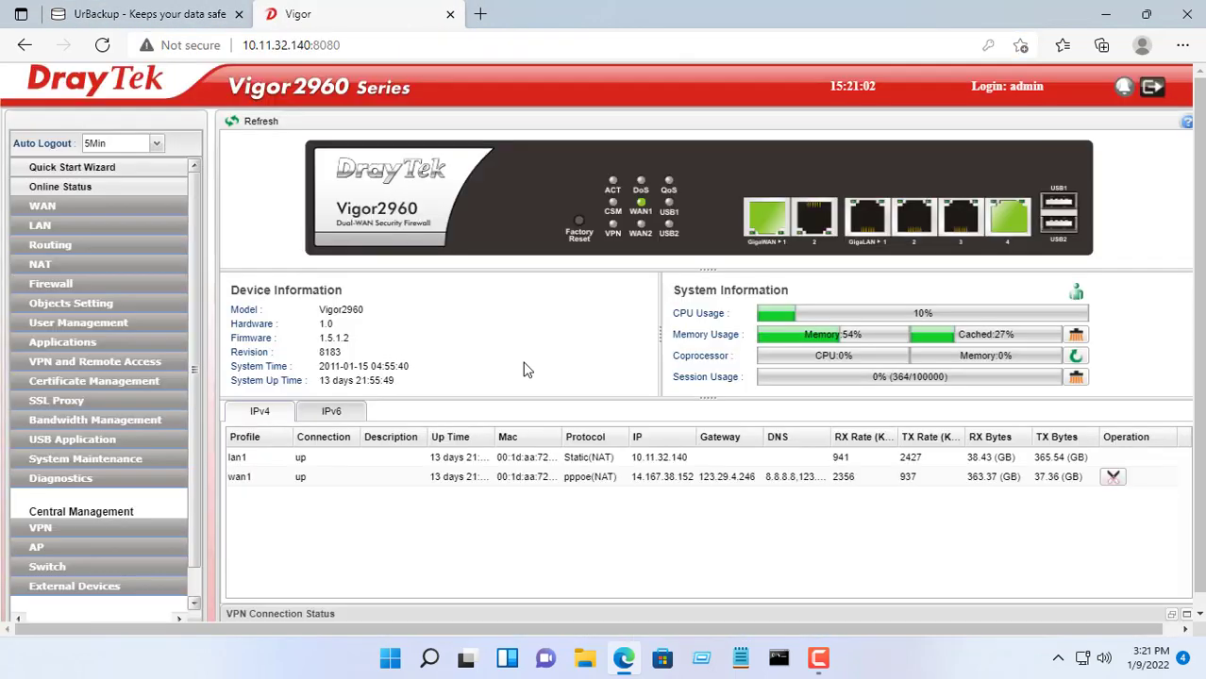
pyautogui.click(41, 264)
pyautogui.click(84, 285)
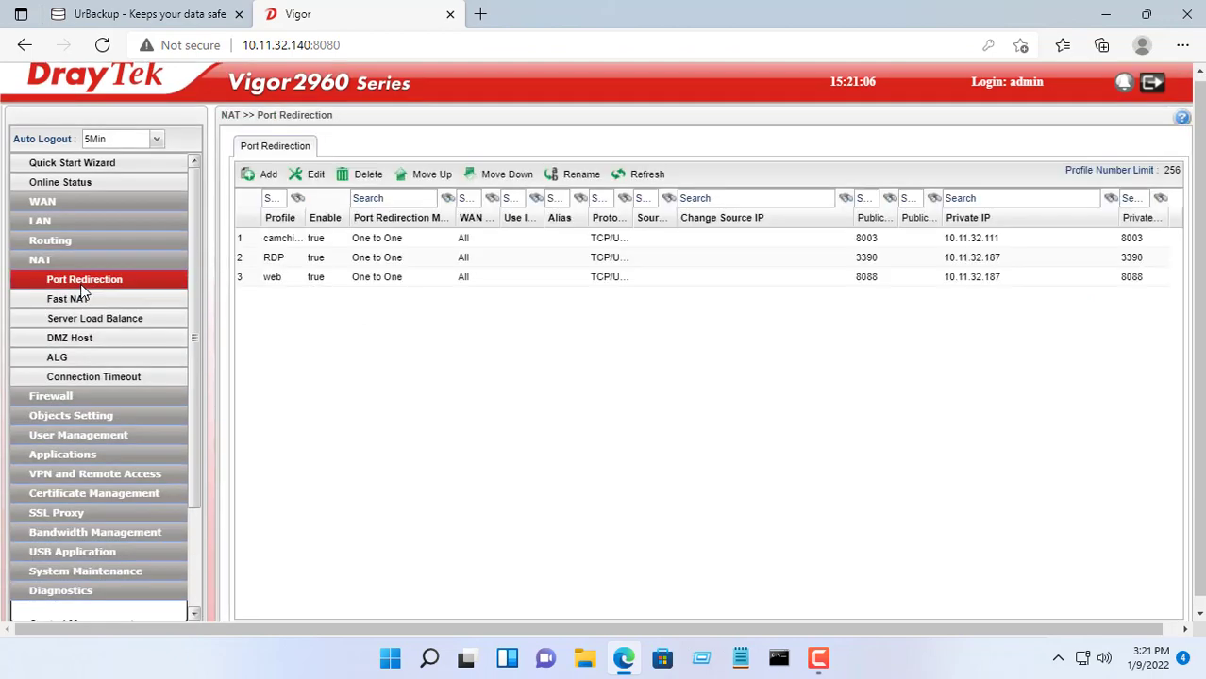
pyautogui.click(264, 174)
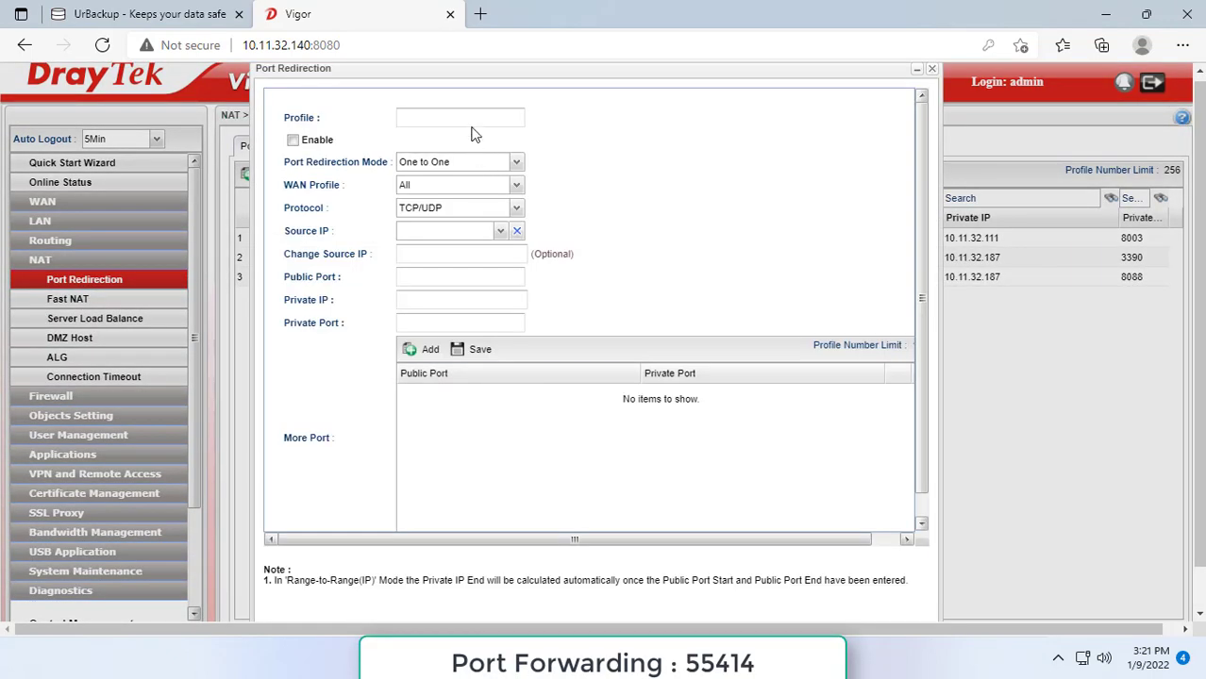
pyautogui.click(472, 121)
pyautogui.write('55414')
pyautogui.click(293, 140)
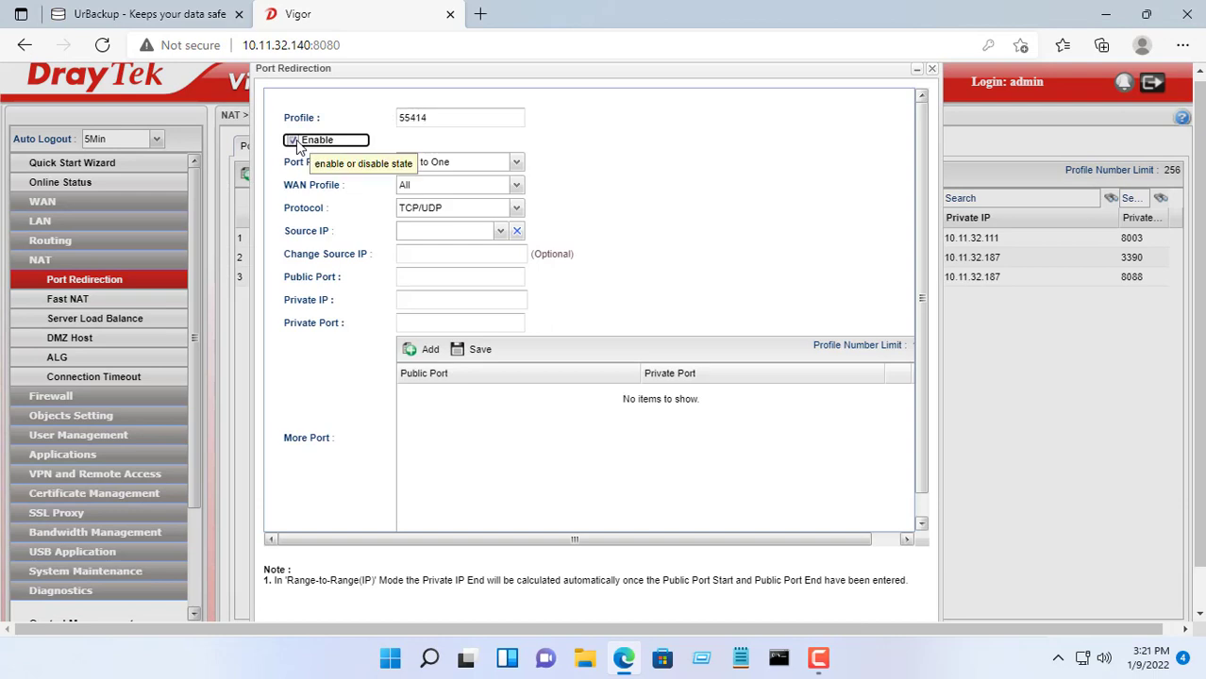
pyautogui.click(501, 280)
pyautogui.write('55414')
pyautogui.click(484, 323)
pyautogui.write('55414')
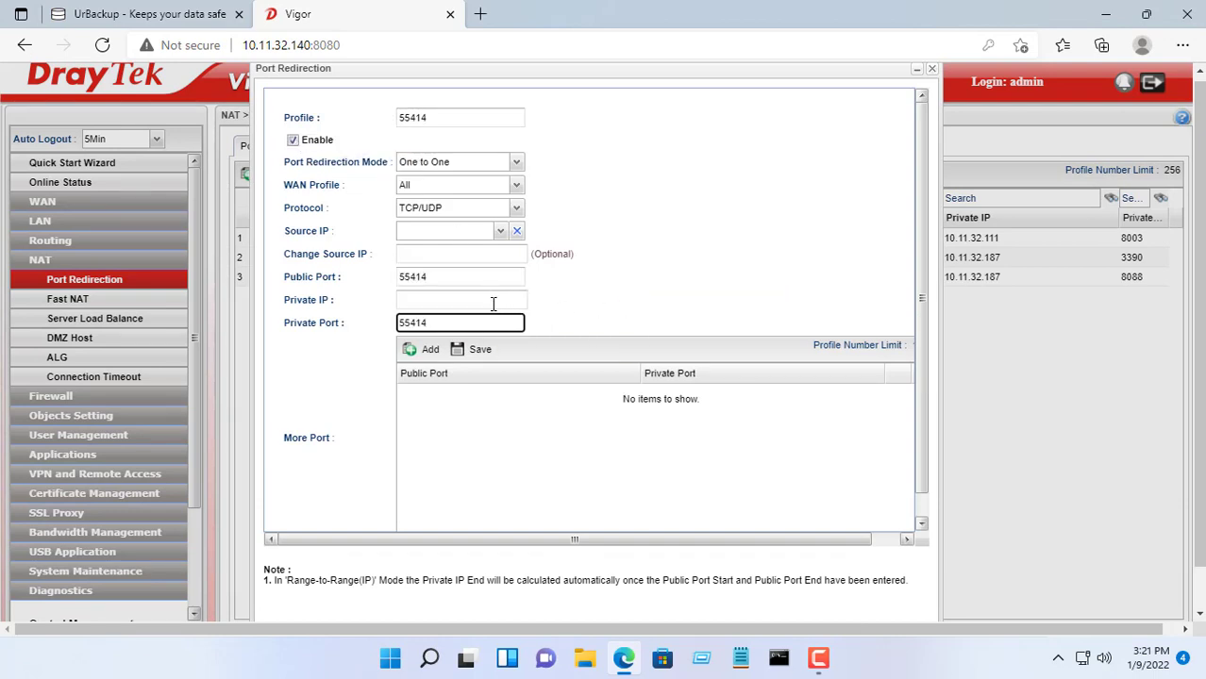
pyautogui.click(493, 302)
# Step: Run ipconfig and copy the PC's IPv4 address 10.11.32.135
pyautogui.click(779, 657)
pyautogui.write('ipconfig')
pyautogui.press('Return')
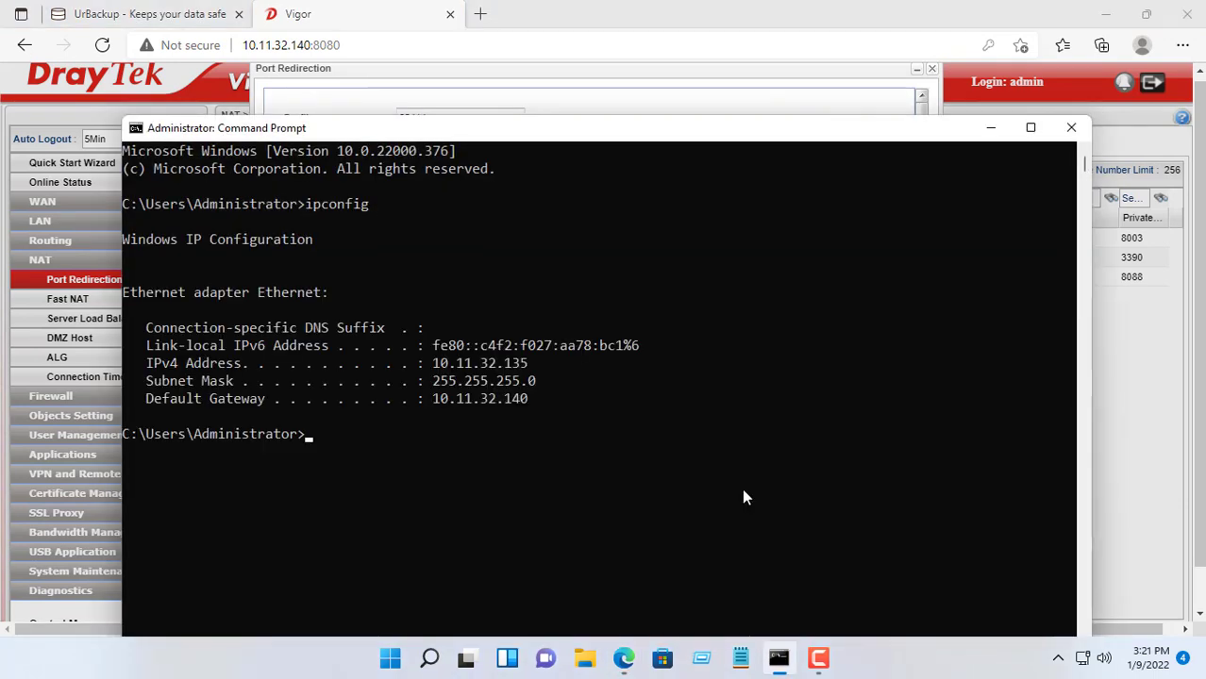
pyautogui.moveTo(436, 368); pyautogui.dragTo(487, 368)
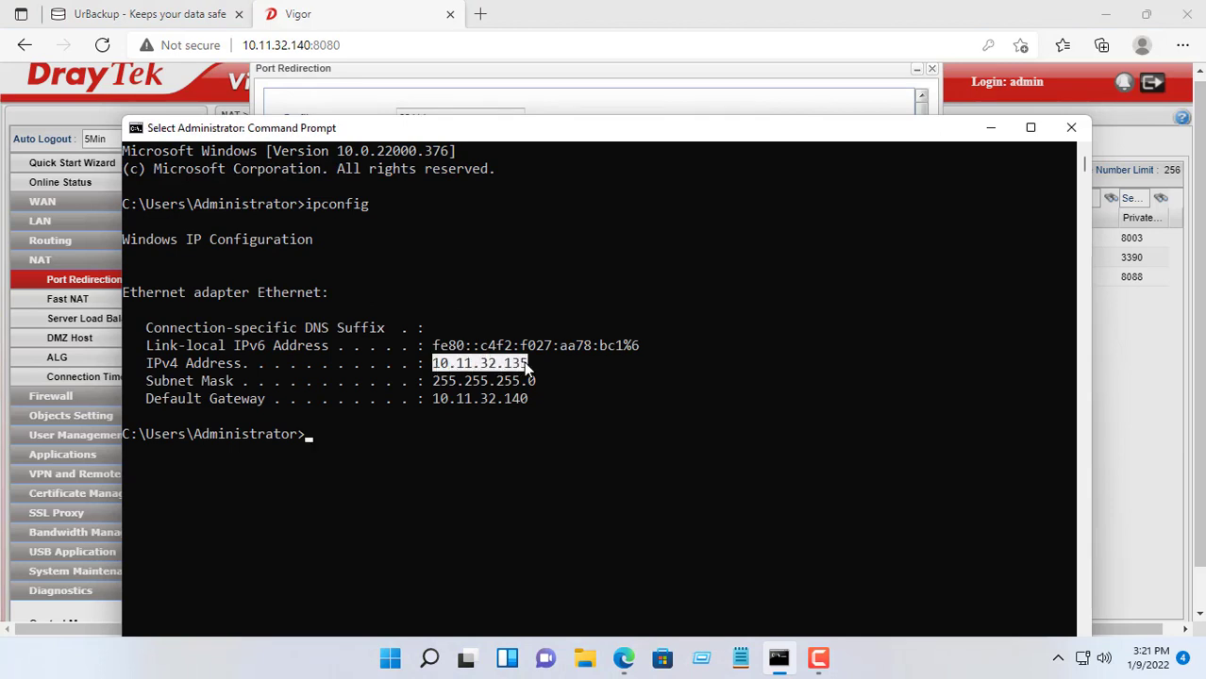
pyautogui.hotkey('ctrl', 'c')
# Step: Set the 55414 rule's Private IP to 10.11.32.135 and apply it
pyautogui.click(1071, 127)
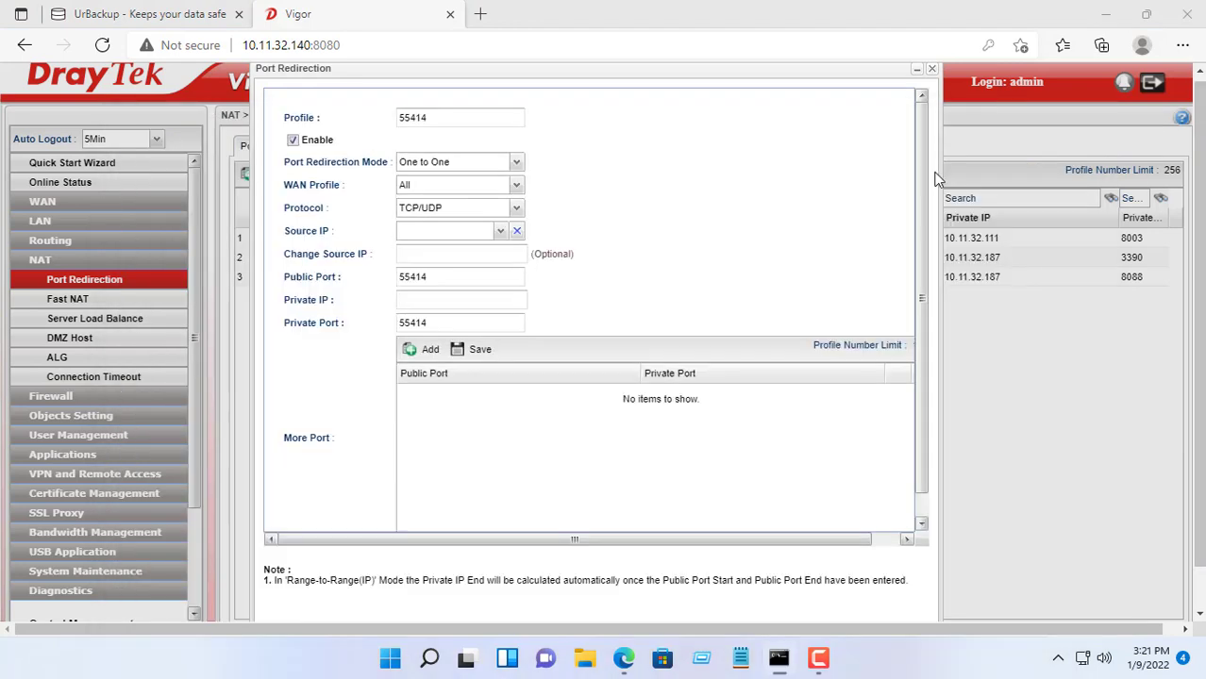
pyautogui.click(506, 298)
pyautogui.hotkey('ctrl', 'v')
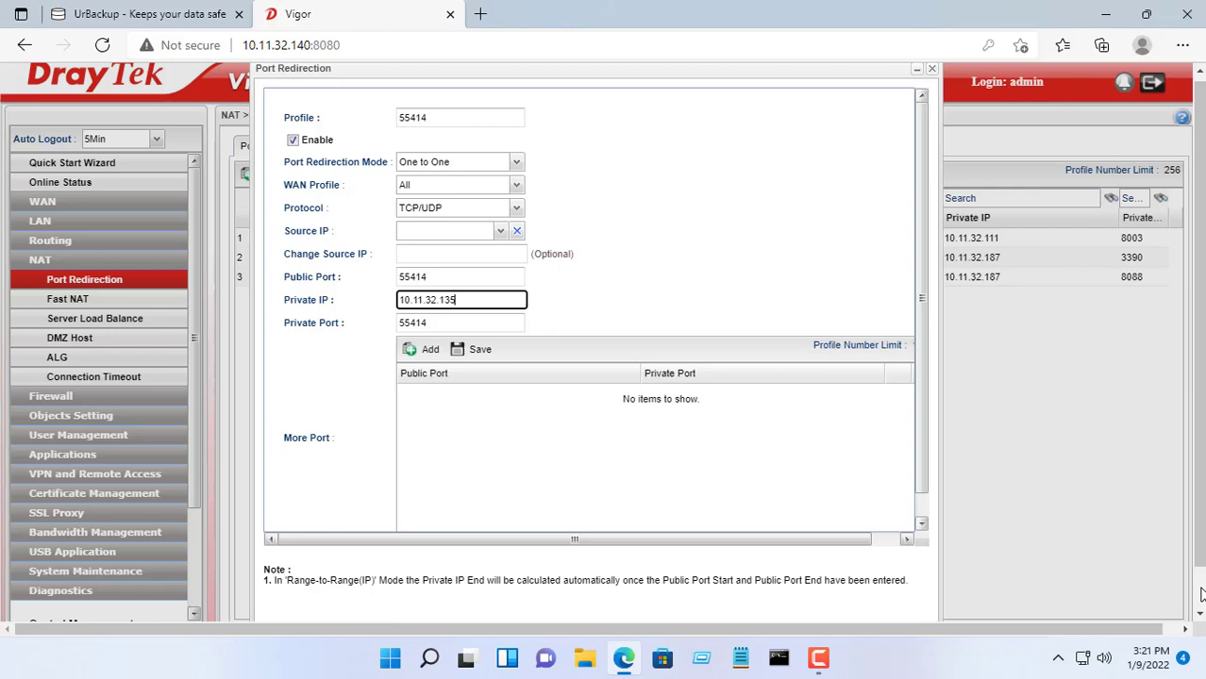
pyautogui.scroll(-1, 1037, 597)
pyautogui.click(835, 605)
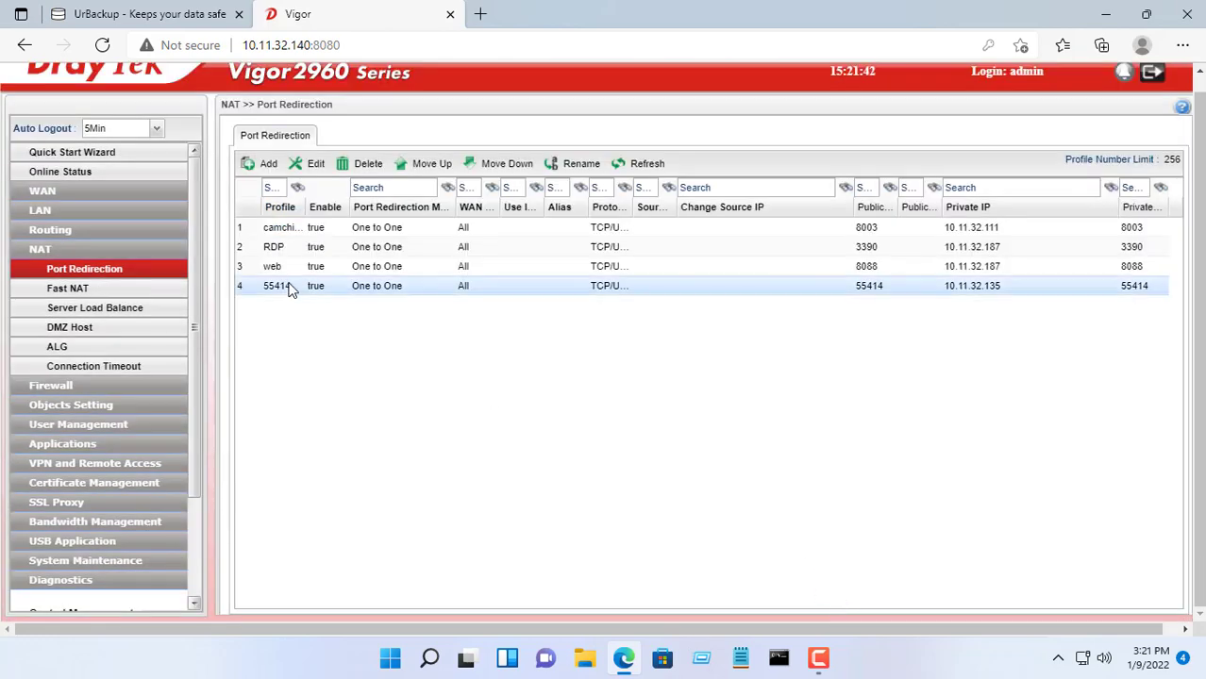
# Step: Add and apply an enabled rule 55415 forwarding public and private port 55415 to 10.11.32.135
pyautogui.click(269, 164)
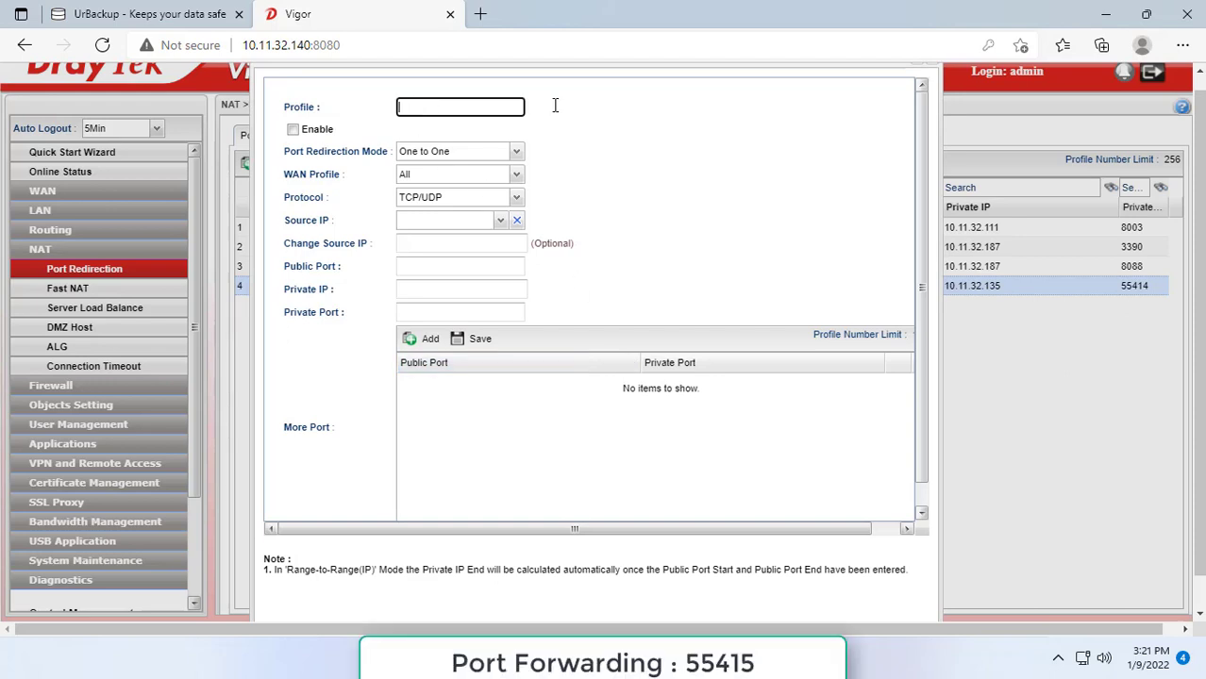
pyautogui.write('55415')
pyautogui.click(307, 132)
pyautogui.click(459, 267)
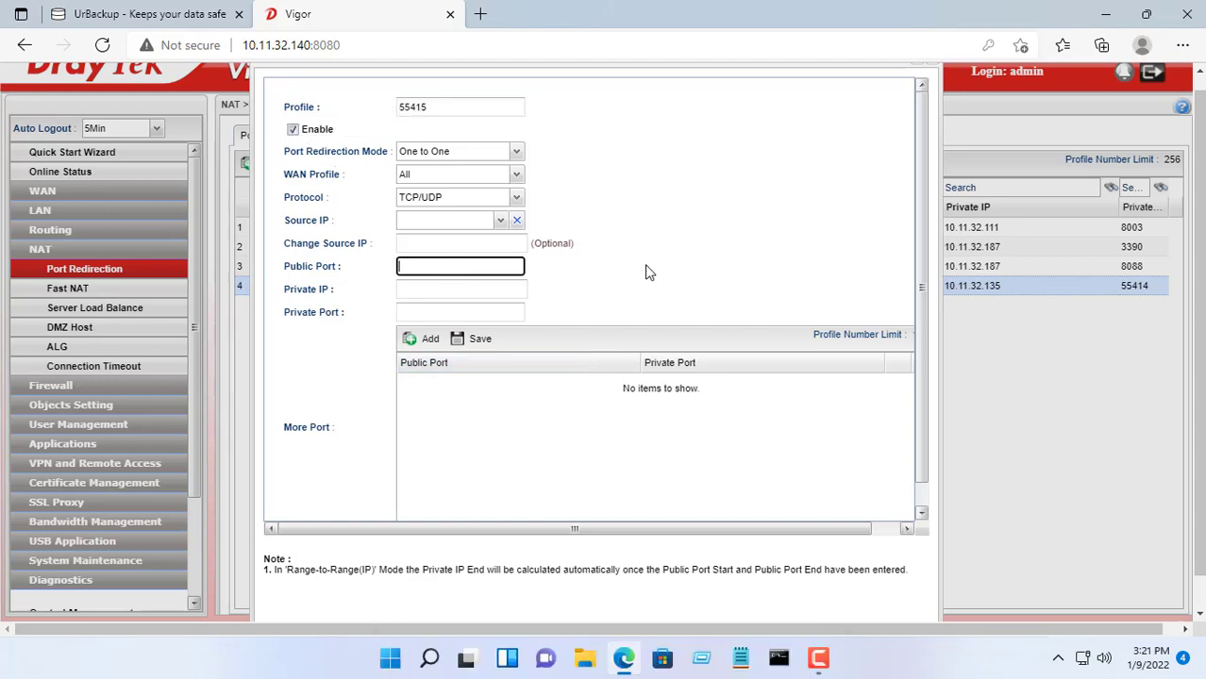
pyautogui.write('55415')
pyautogui.click(488, 312)
pyautogui.write('55415')
pyautogui.click(460, 289)
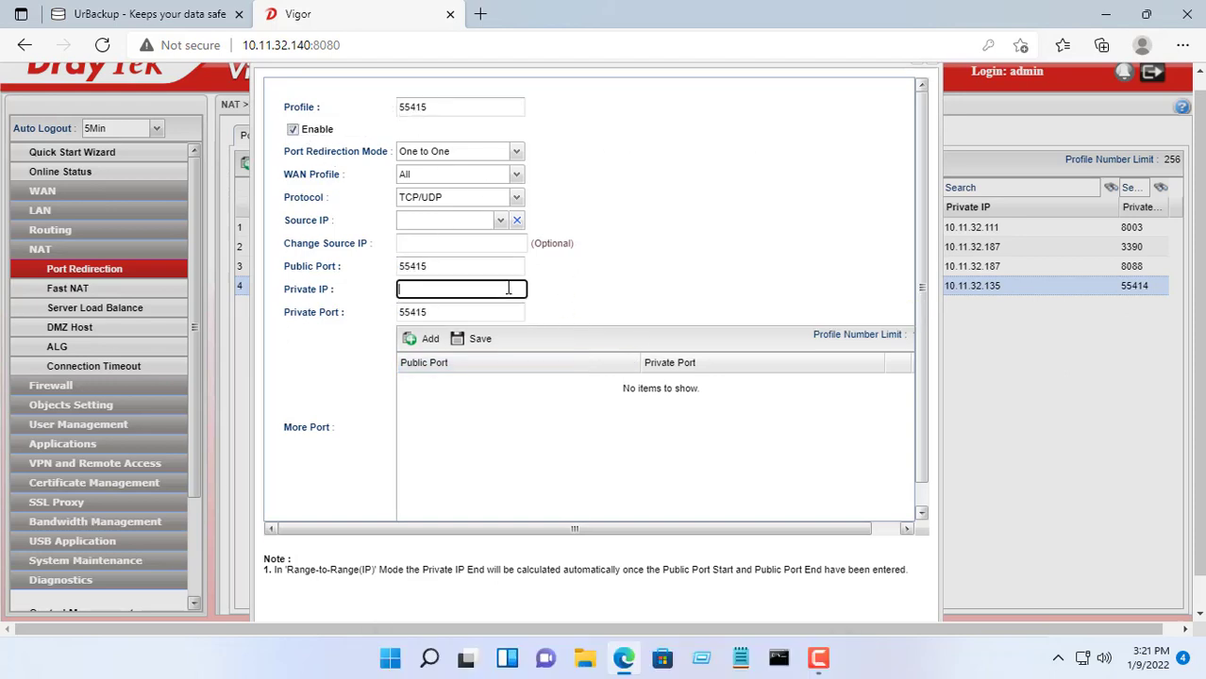
pyautogui.write('10.11.32.135')
pyautogui.scroll(-1, 774, 471)
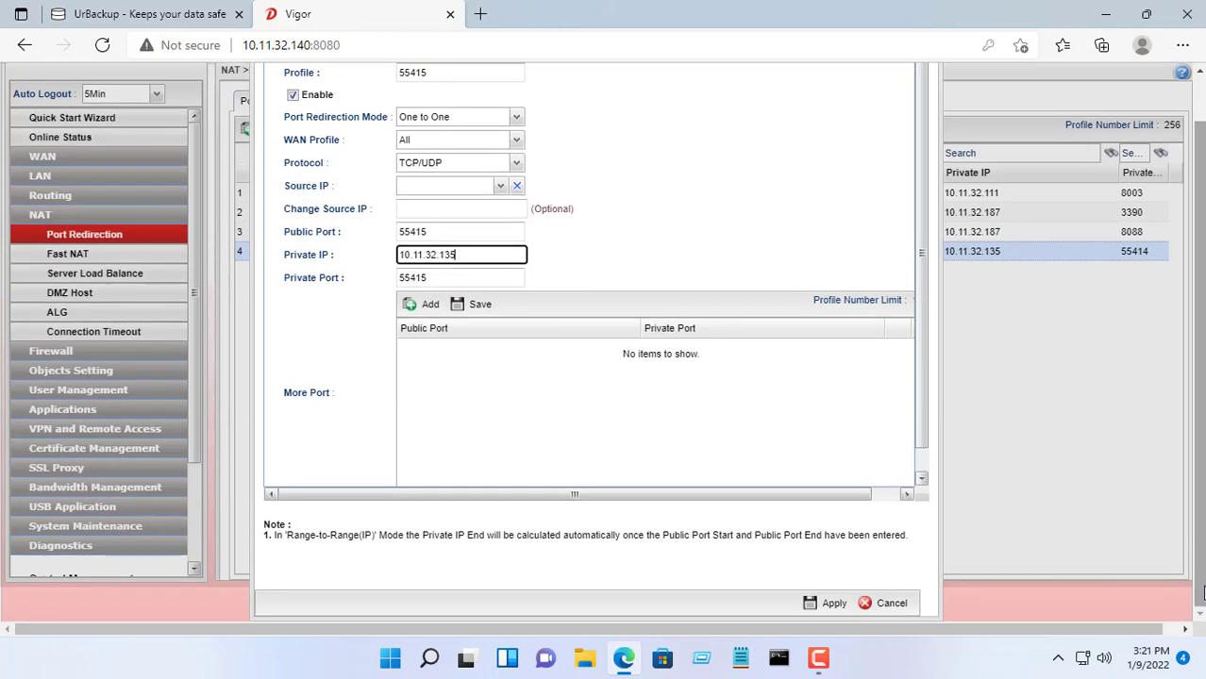
pyautogui.click(833, 606)
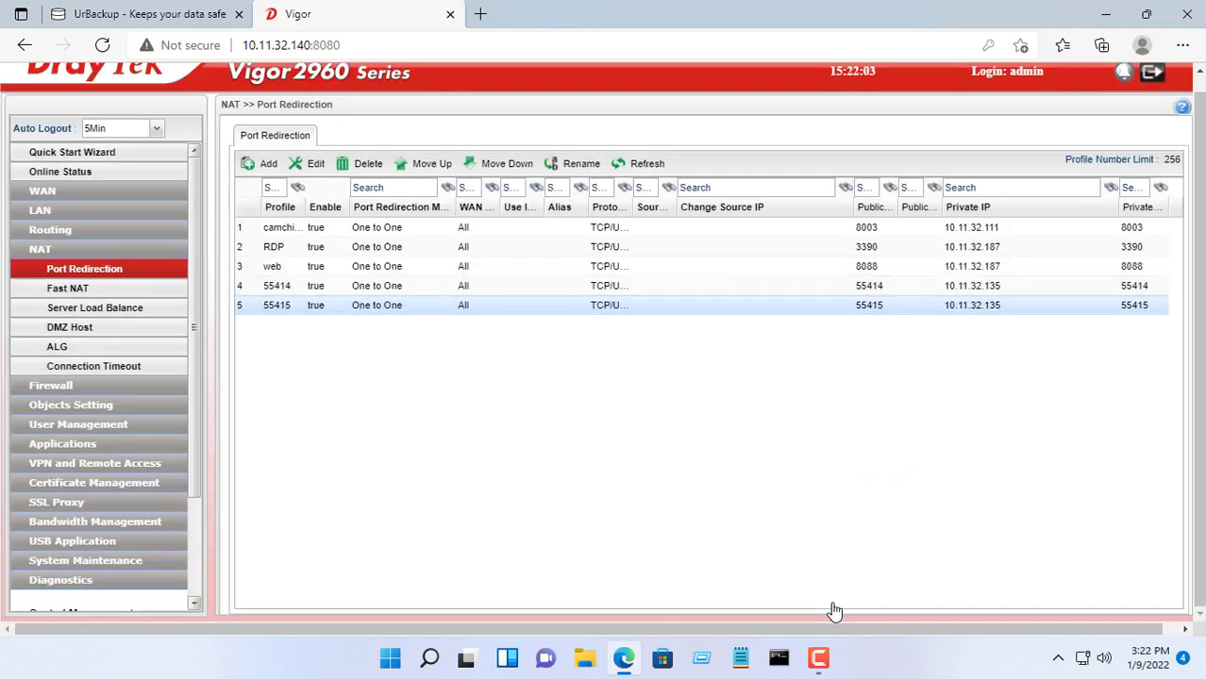
pyautogui.click(885, 286)
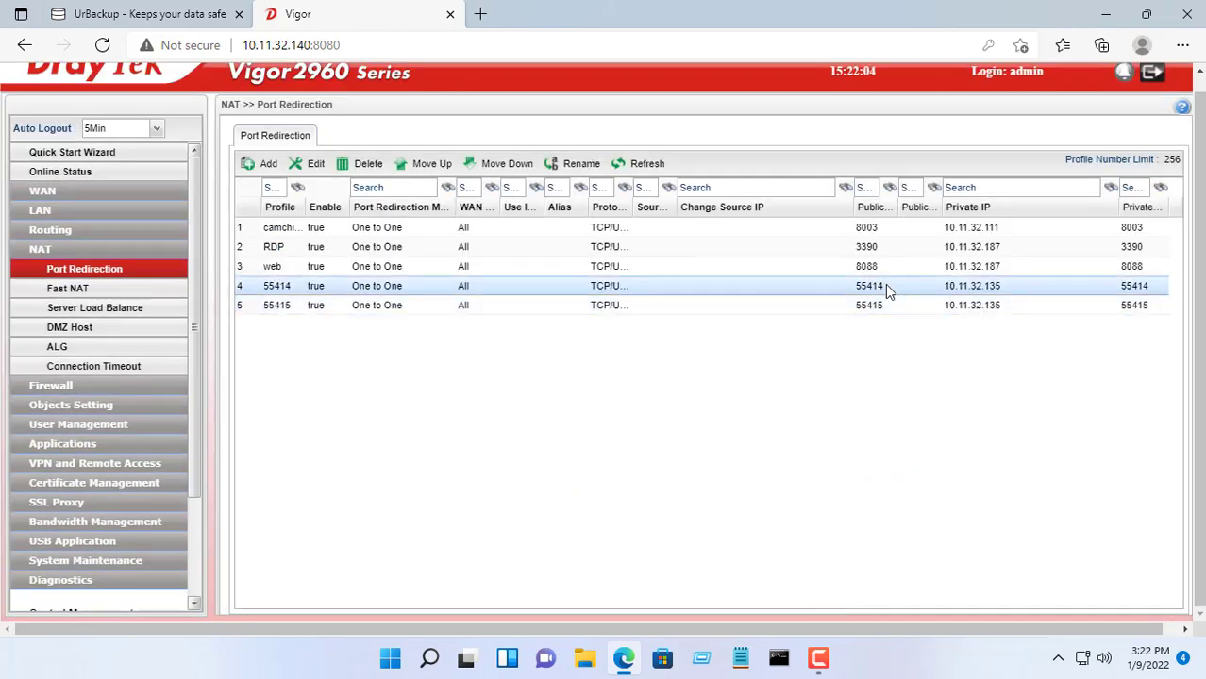
pyautogui.click(449, 14)
# Step: Allow UrBackup Windows Server through Windows Defender Firewall on Private and Public networks
pyautogui.click(1186, 14)
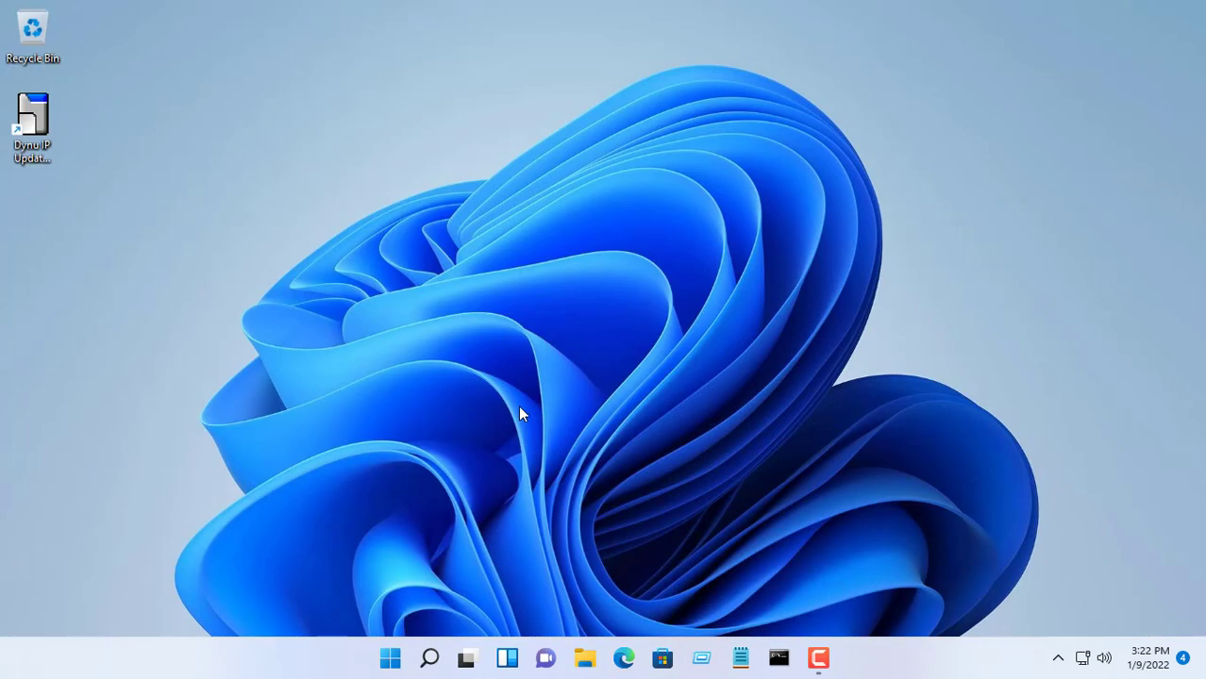
pyautogui.click(430, 658)
pyautogui.click(417, 402)
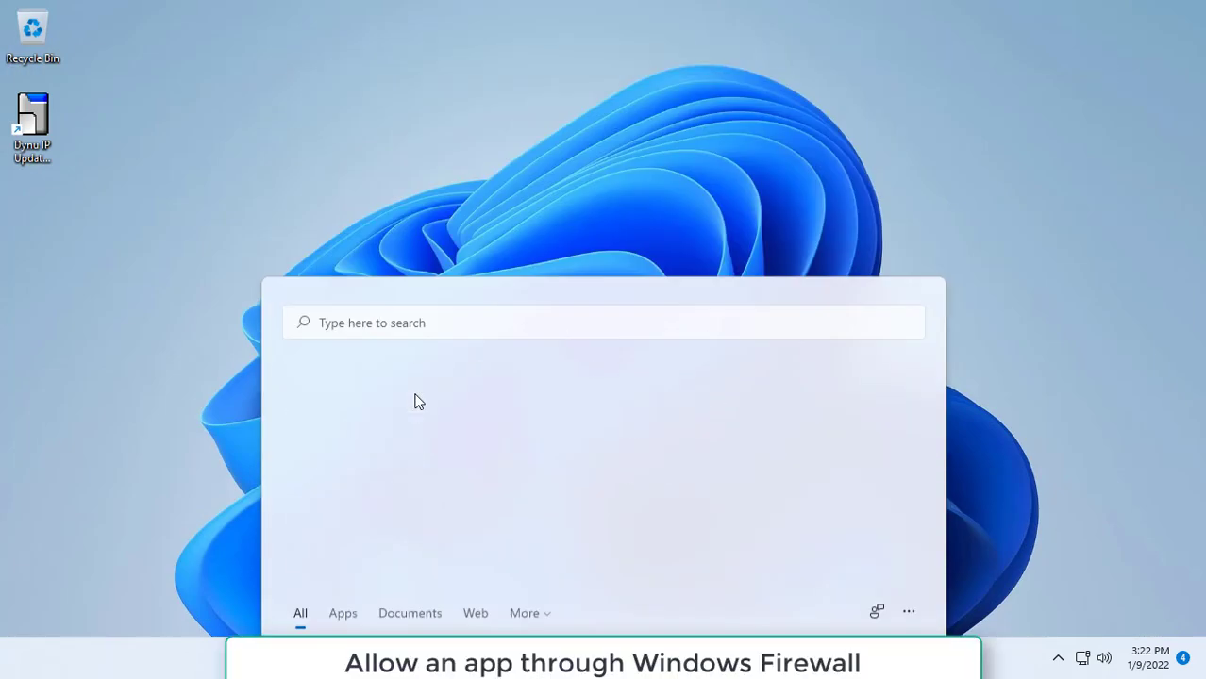
pyautogui.press('u')
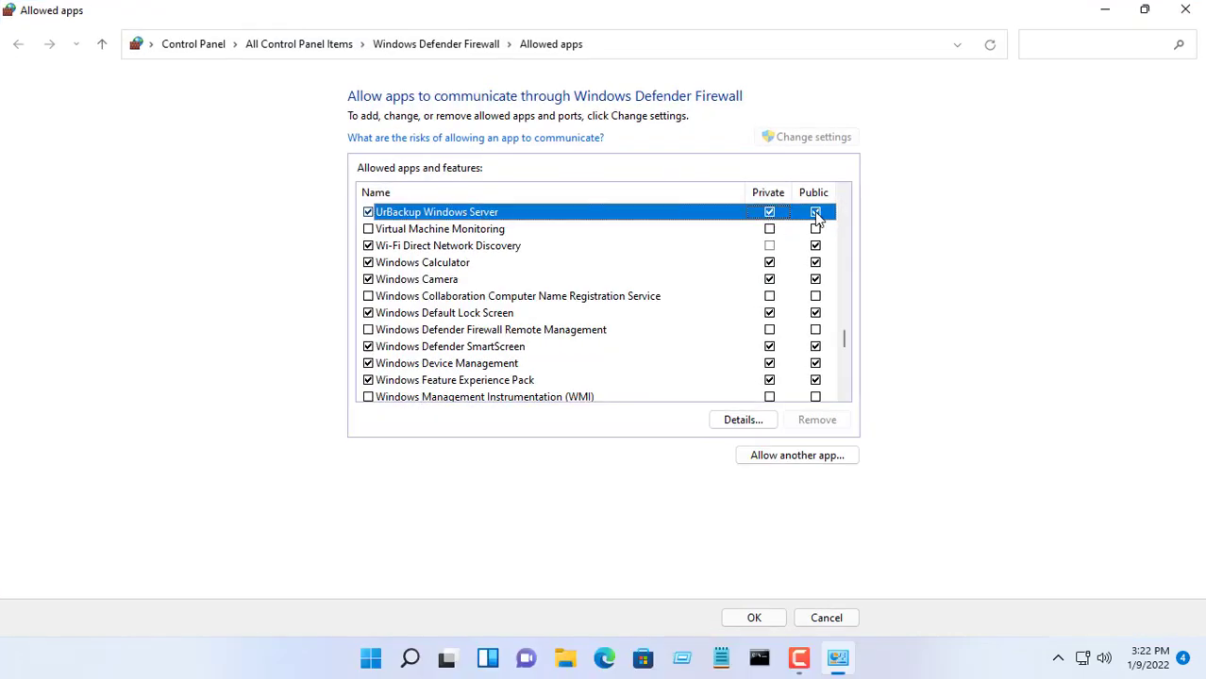
pyautogui.click(755, 618)
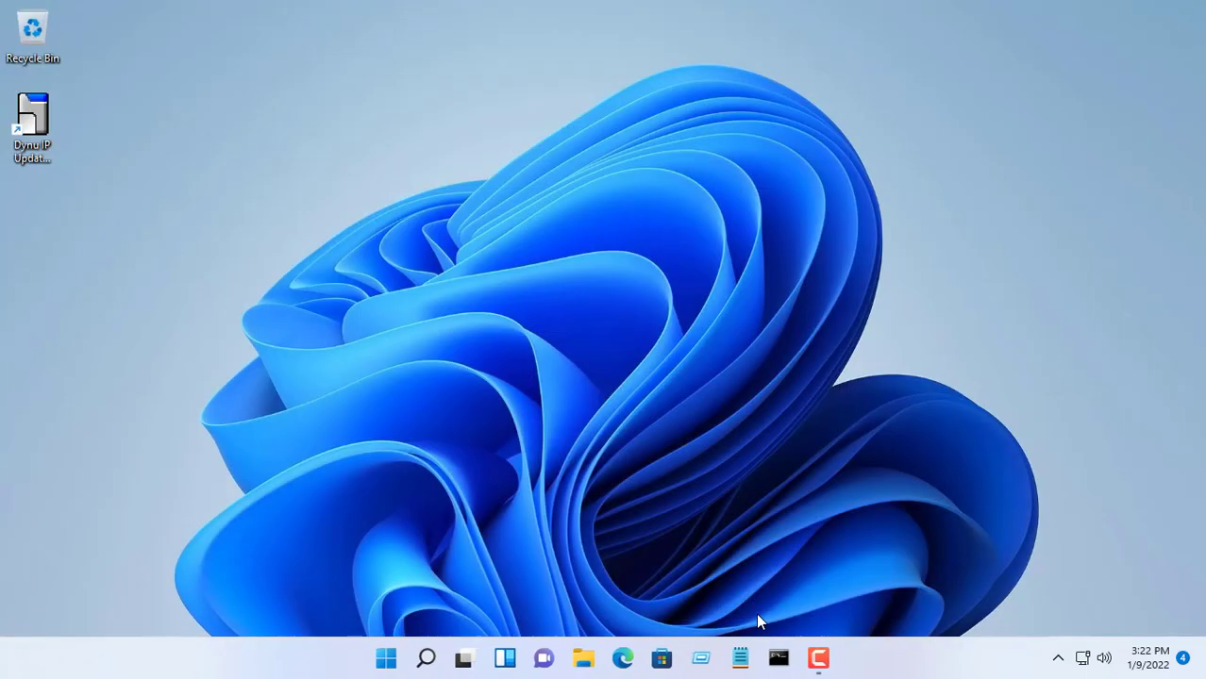
# Step: Open netvn.freeddns.org:55414 in the browser and log in with the admin password
pyautogui.click(389, 658)
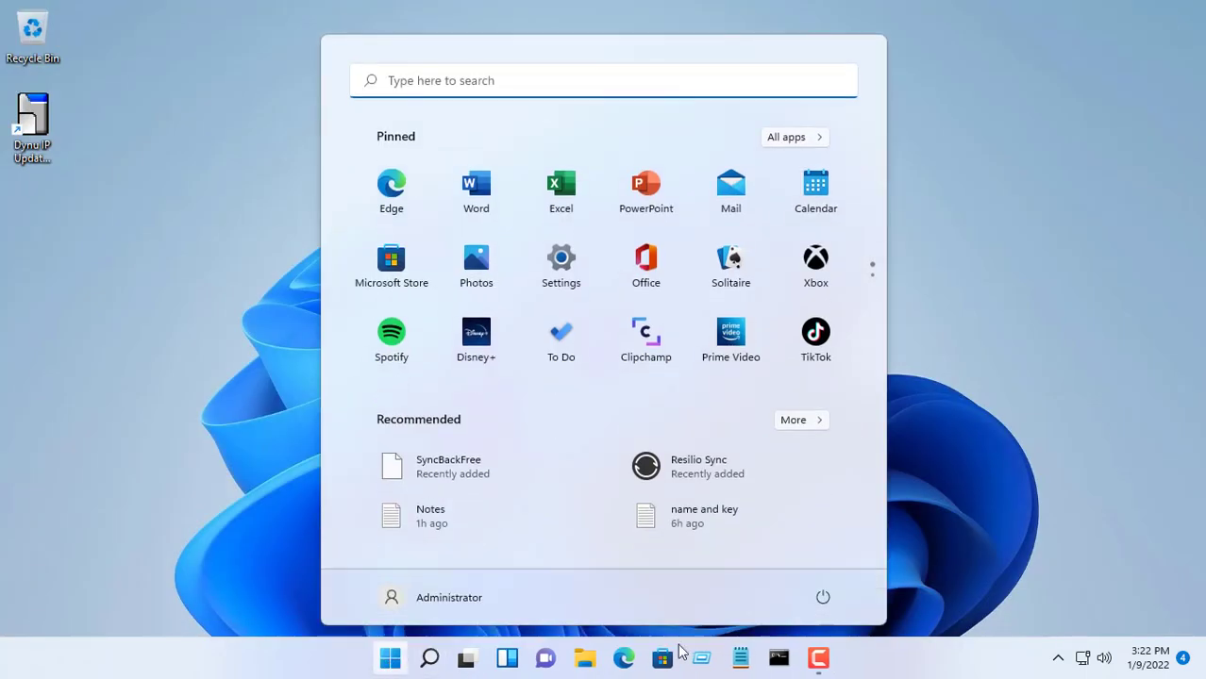
pyautogui.click(822, 597)
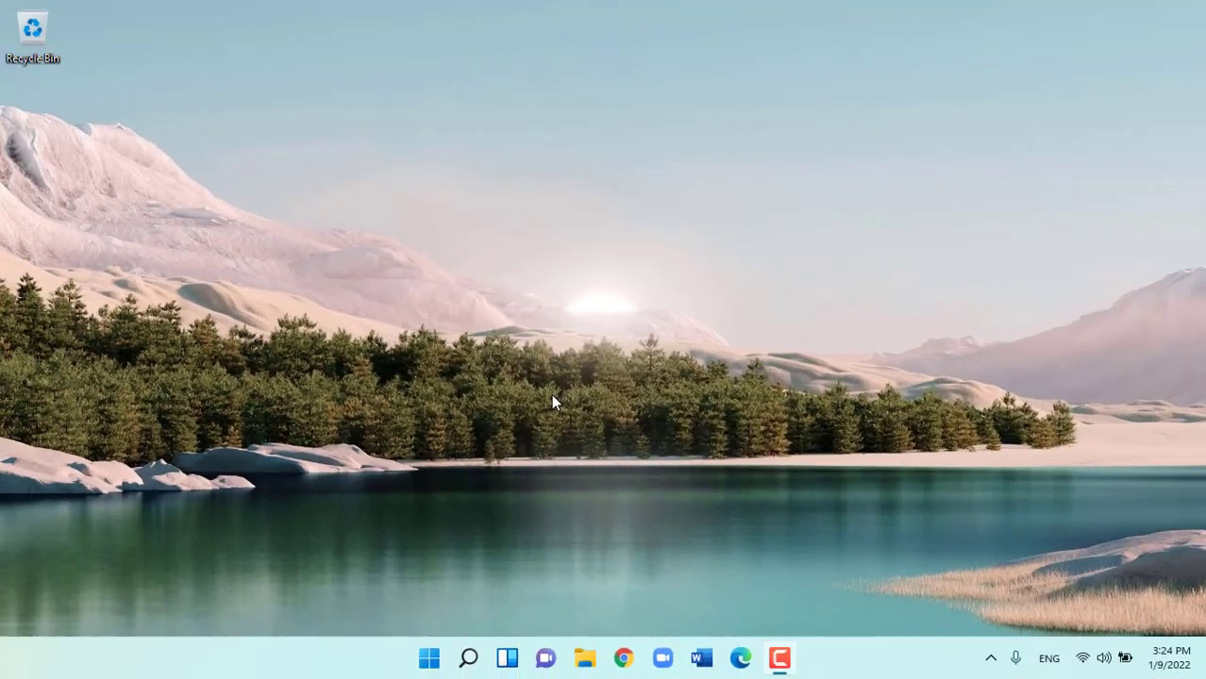
pyautogui.click(741, 658)
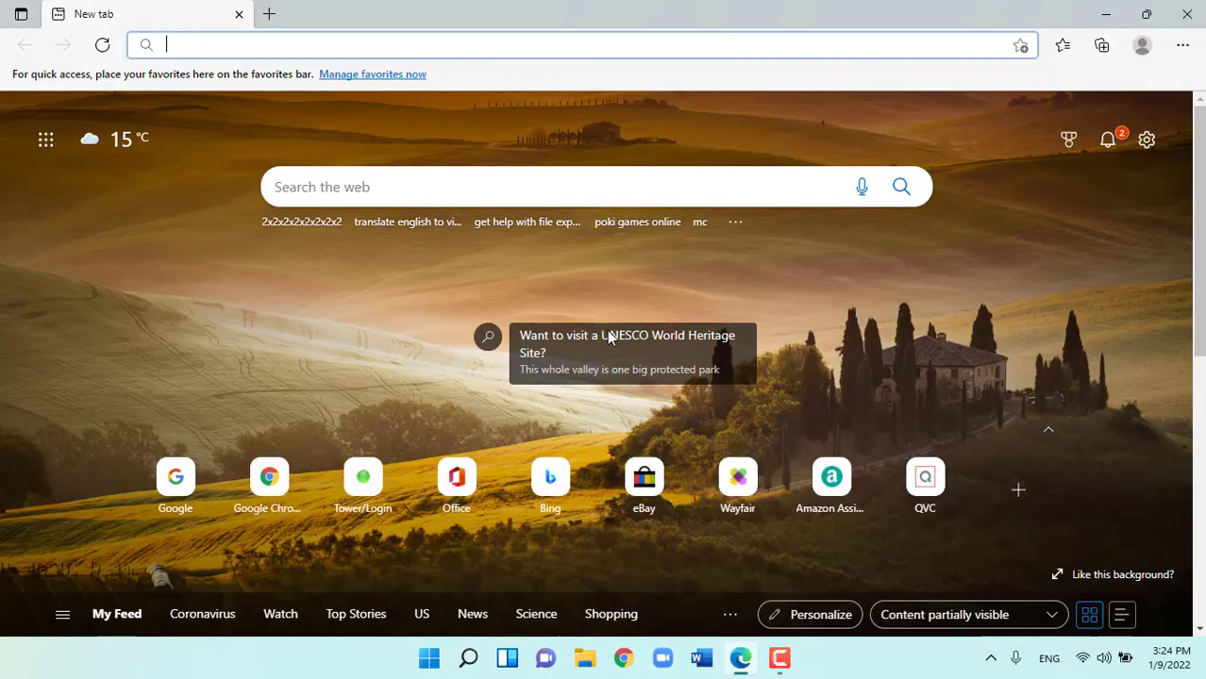
pyautogui.write('netvn.freeddns.org:55414')
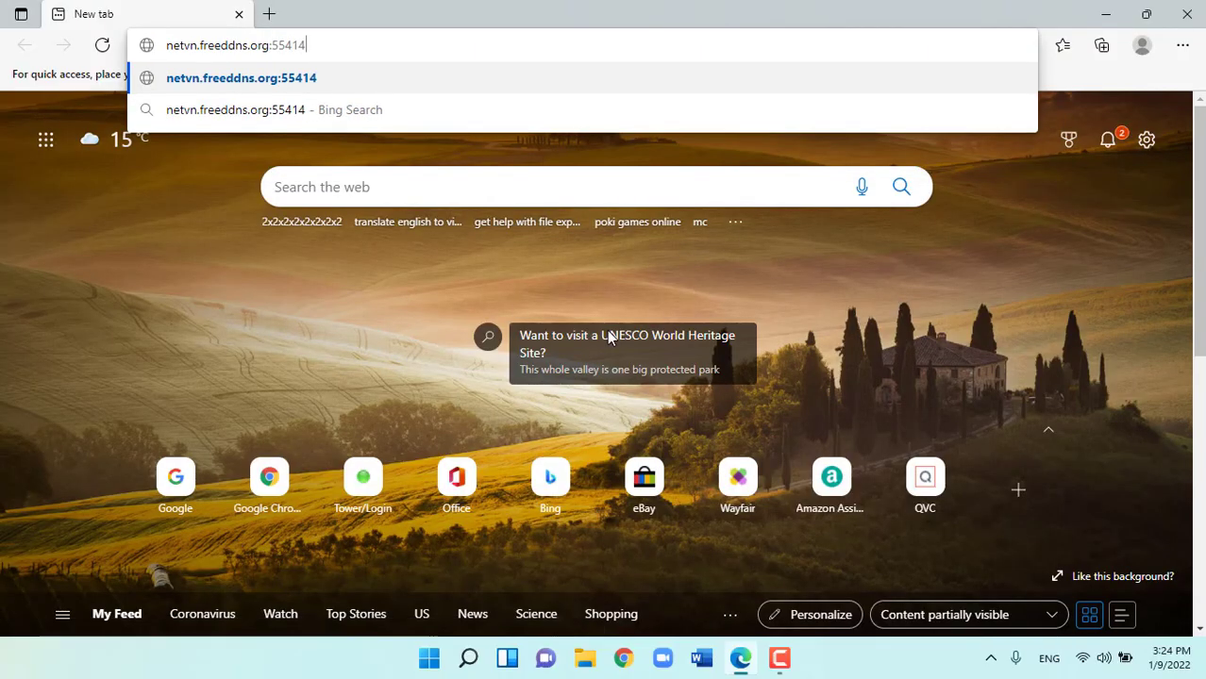
pyautogui.press('Return')
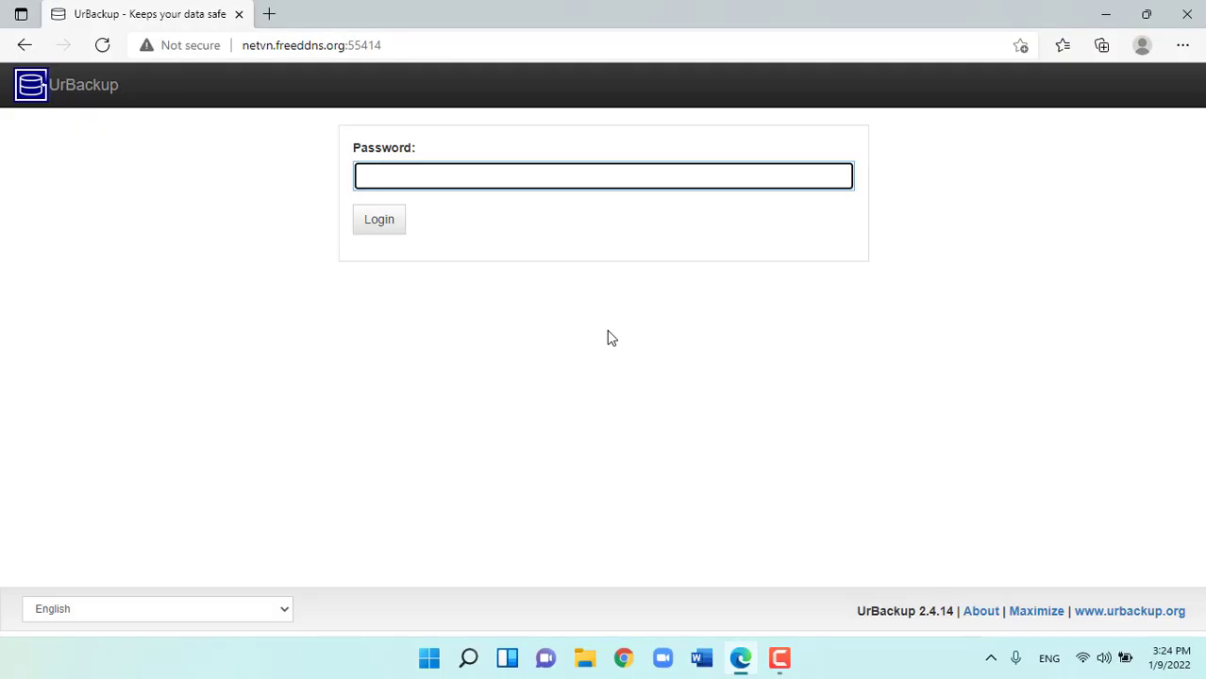
pyautogui.write('************')
pyautogui.click(378, 219)
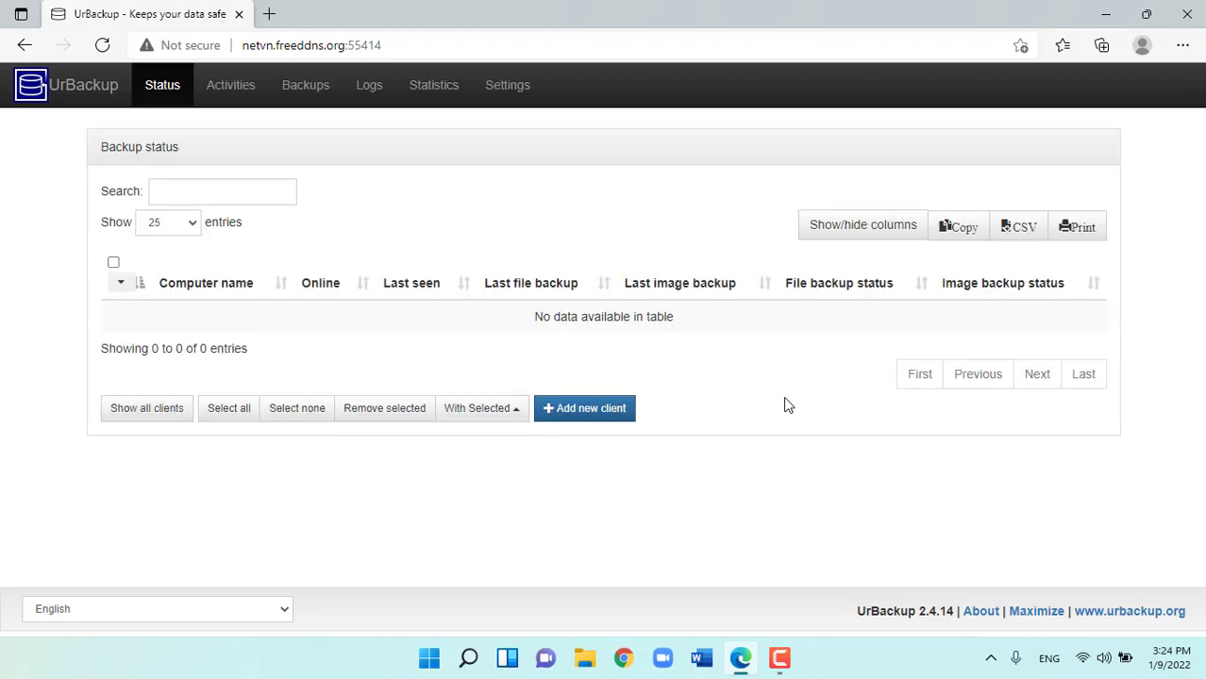
# Step: Add a new internet client named netvn
pyautogui.click(604, 411)
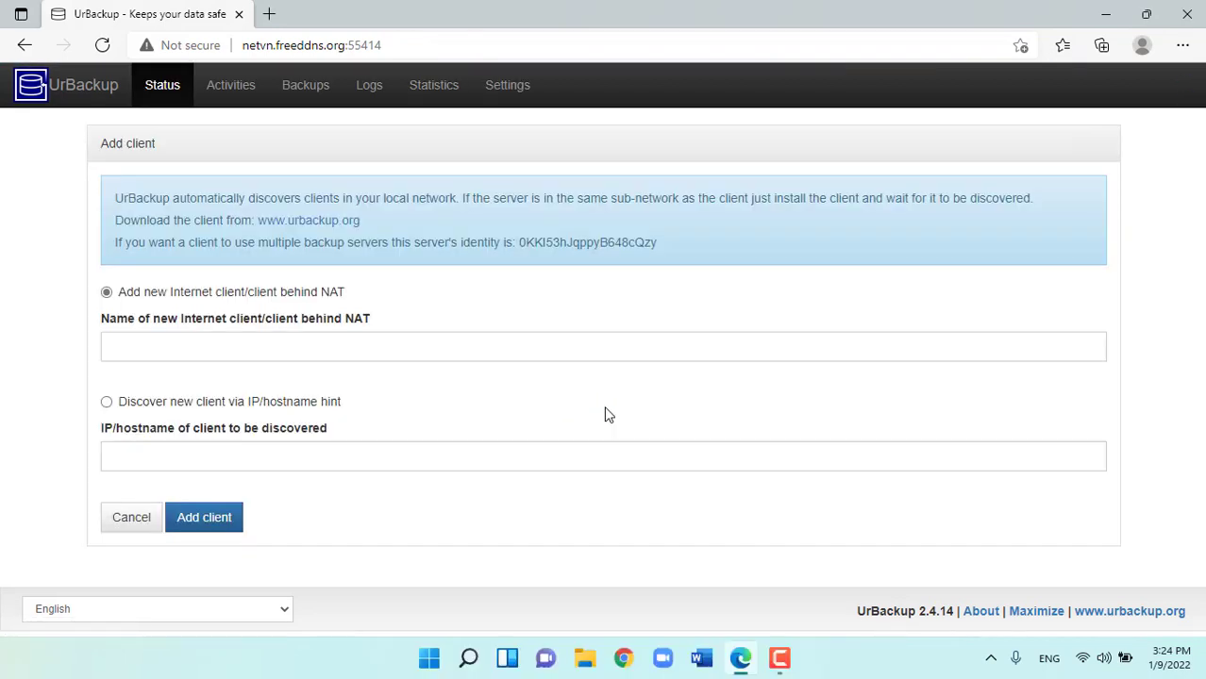
pyautogui.click(247, 345)
pyautogui.write('netvn')
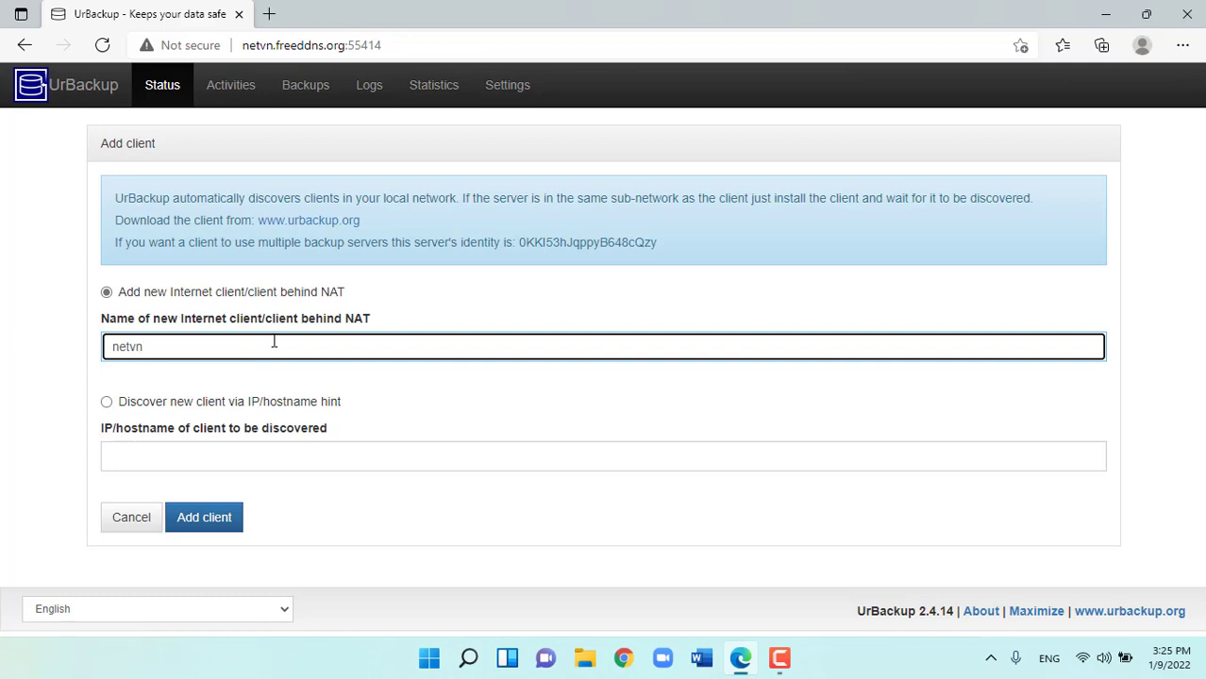
pyautogui.click(221, 522)
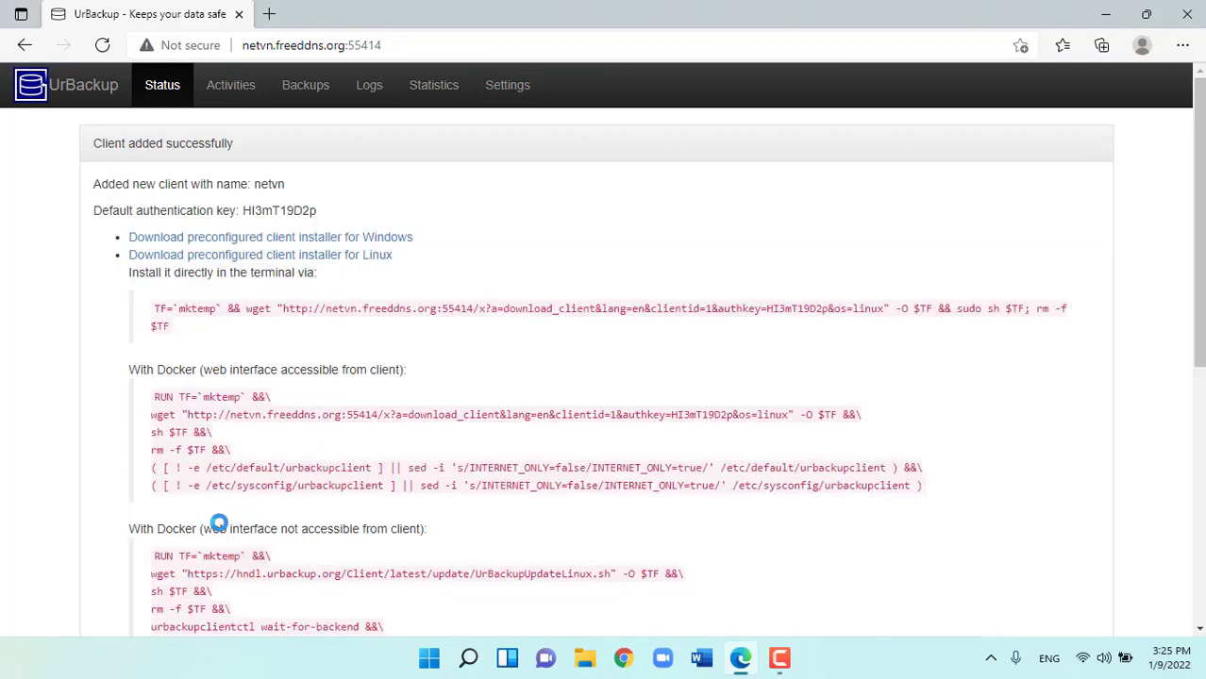
# Step: Download the preconfigured Windows client installer, keep it despite the safety warning, and run it
pyautogui.click(306, 241)
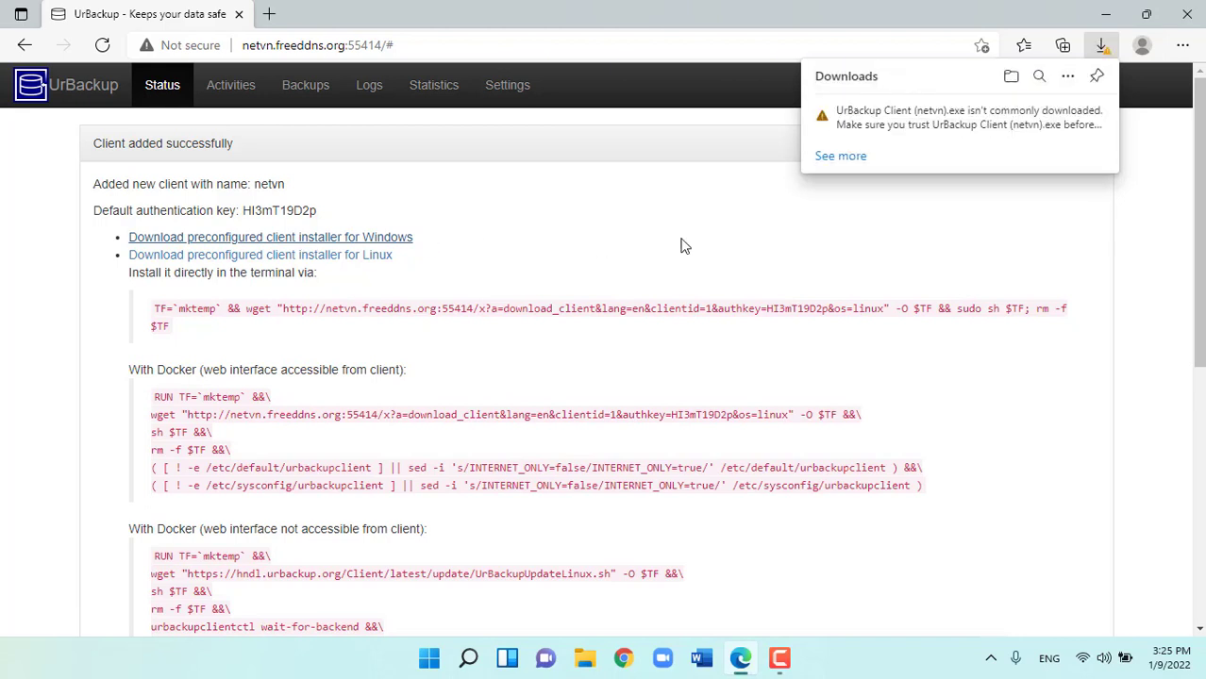
pyautogui.click(1083, 117)
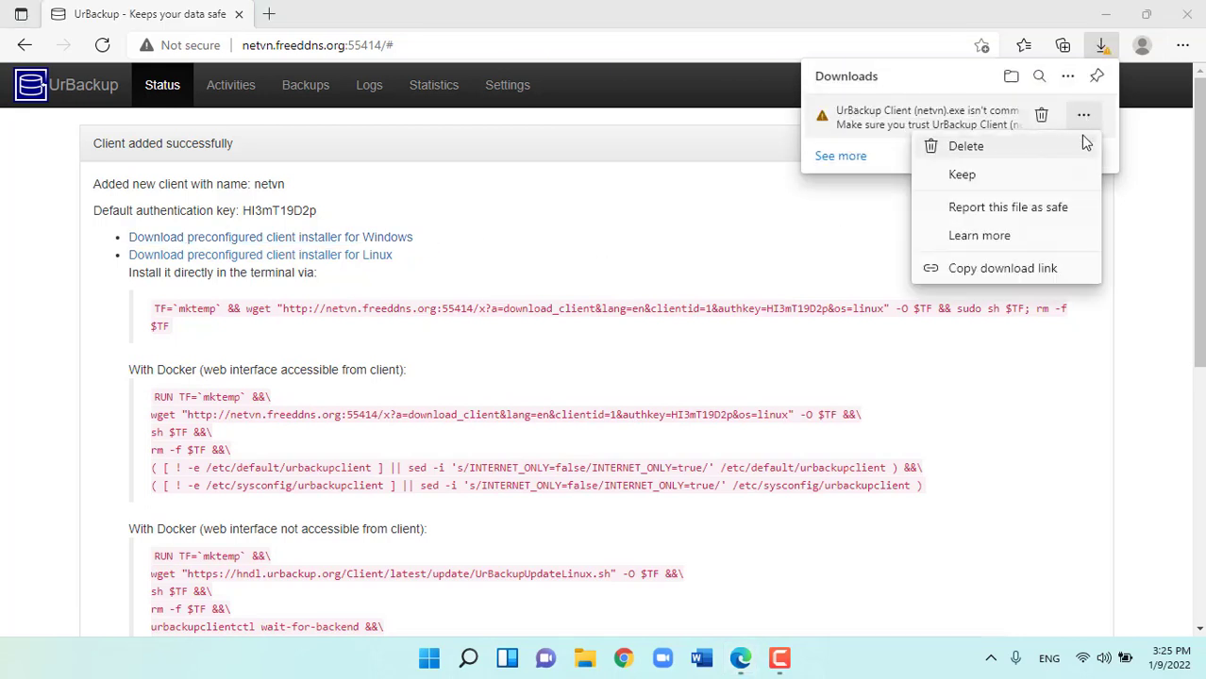
pyautogui.click(970, 182)
pyautogui.click(937, 335)
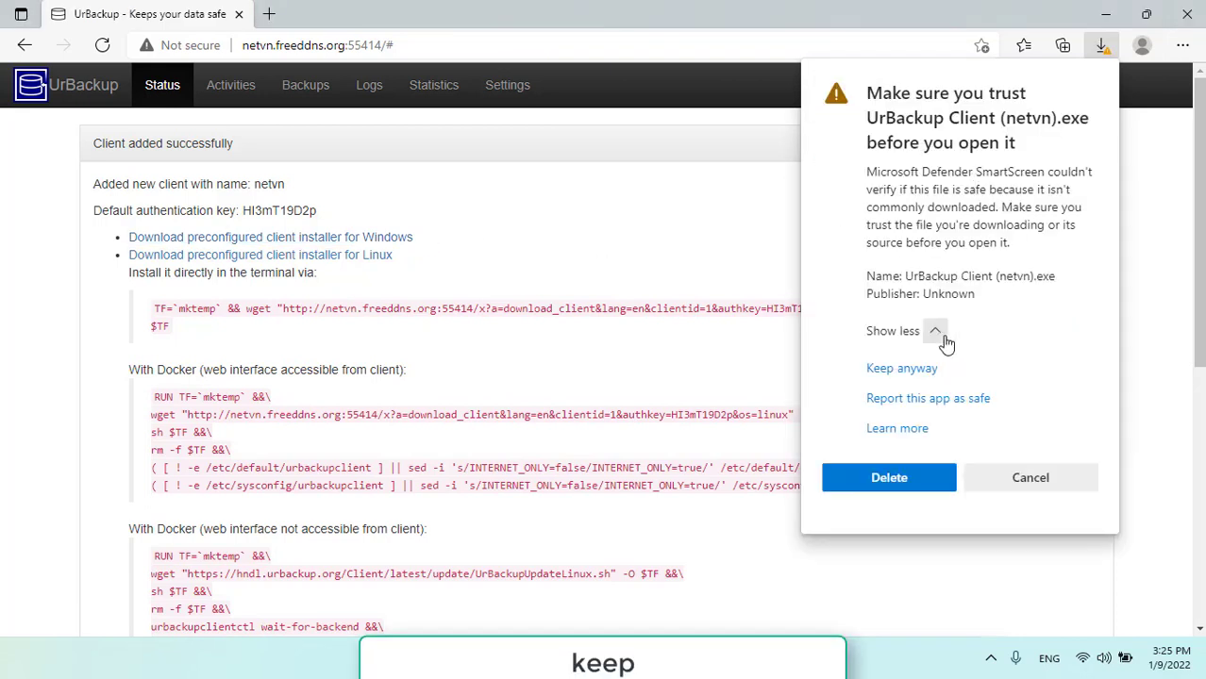
pyautogui.click(926, 375)
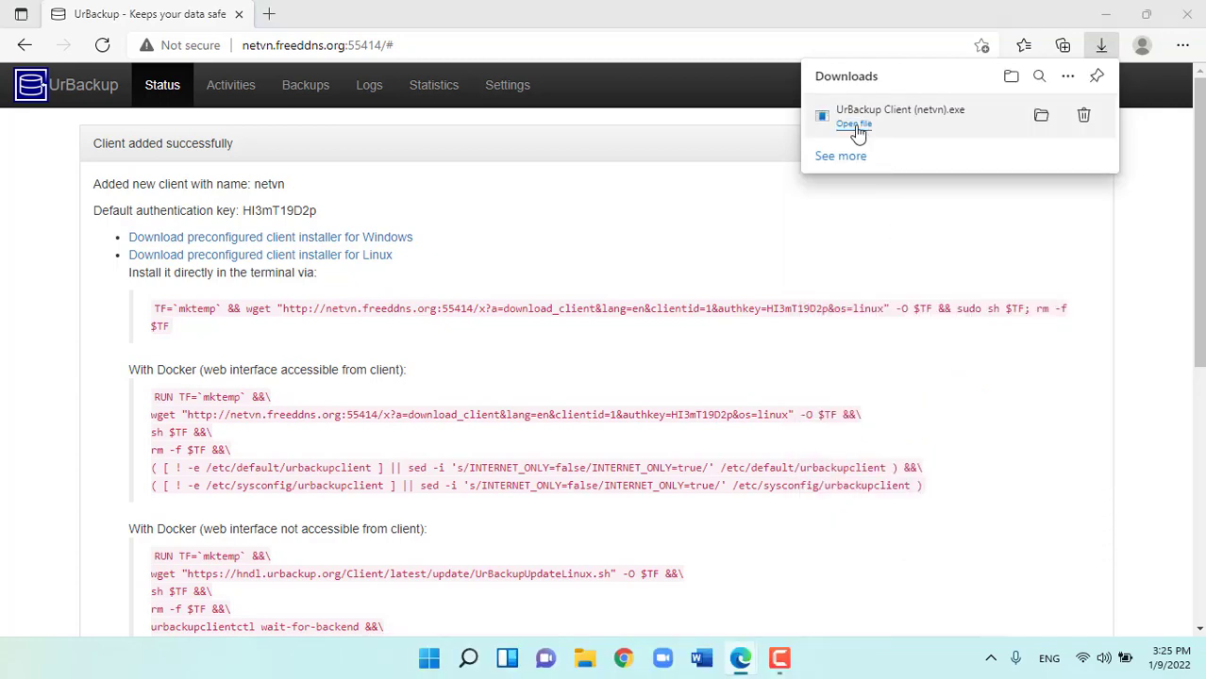
pyautogui.click(856, 132)
pyautogui.click(1105, 17)
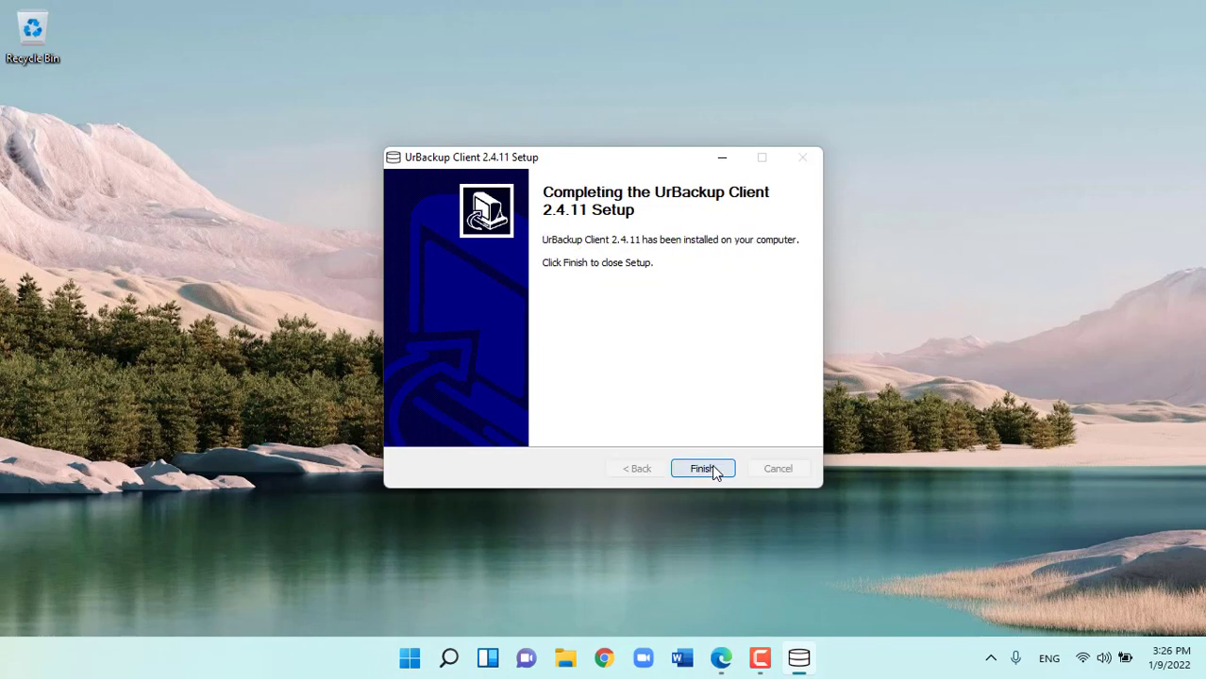
# Step: Finish the UrBackup Client 2.4.11 setup and continue to choosing specific backup folders
pyautogui.click(713, 468)
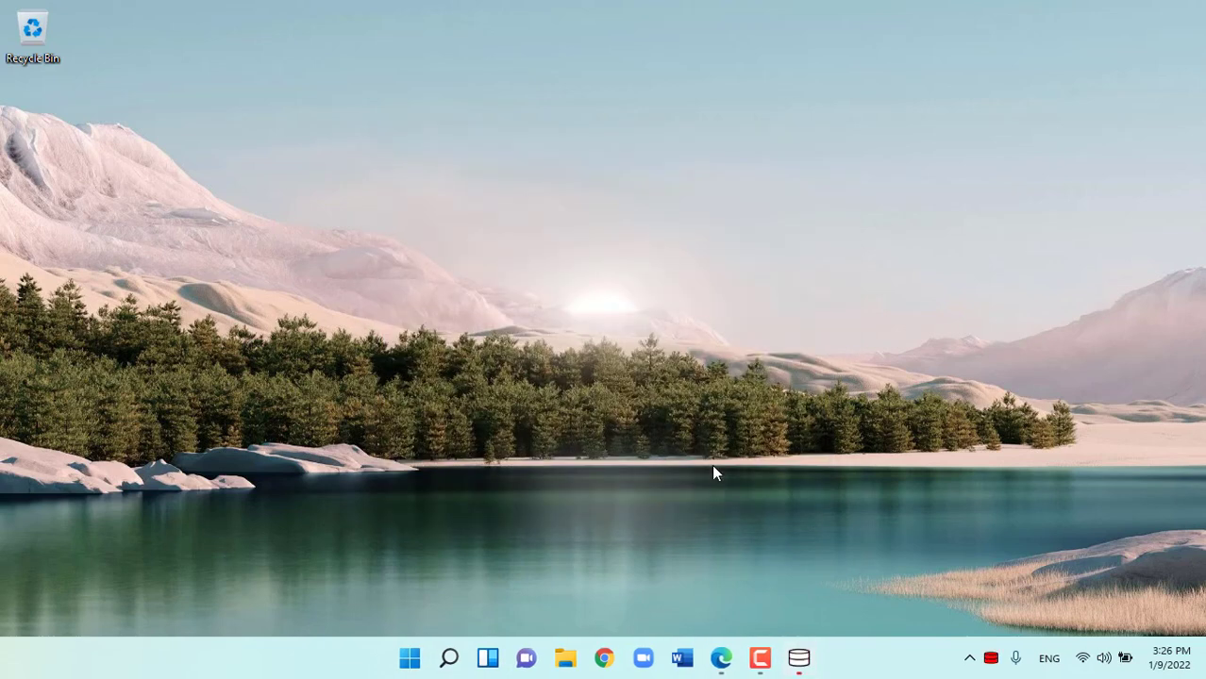
pyautogui.click(800, 659)
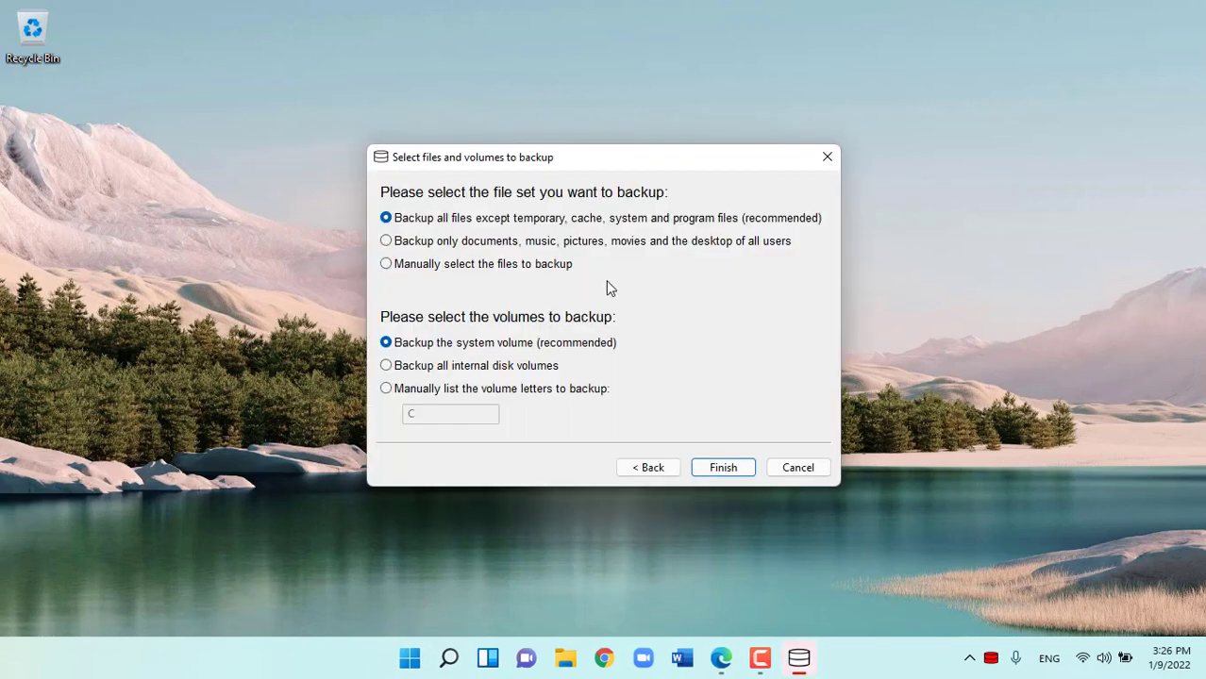
pyautogui.click(715, 465)
# Step: Add C:\DATA as the backup path and save the path list
pyautogui.click(714, 521)
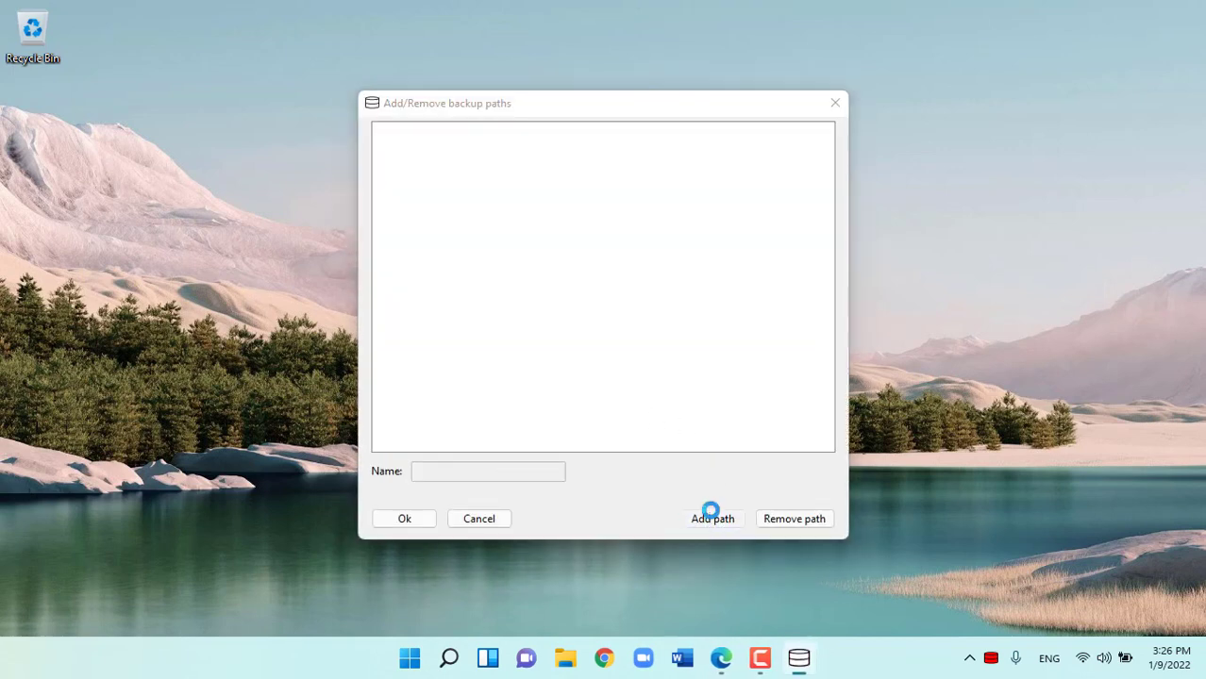
pyautogui.click(547, 168)
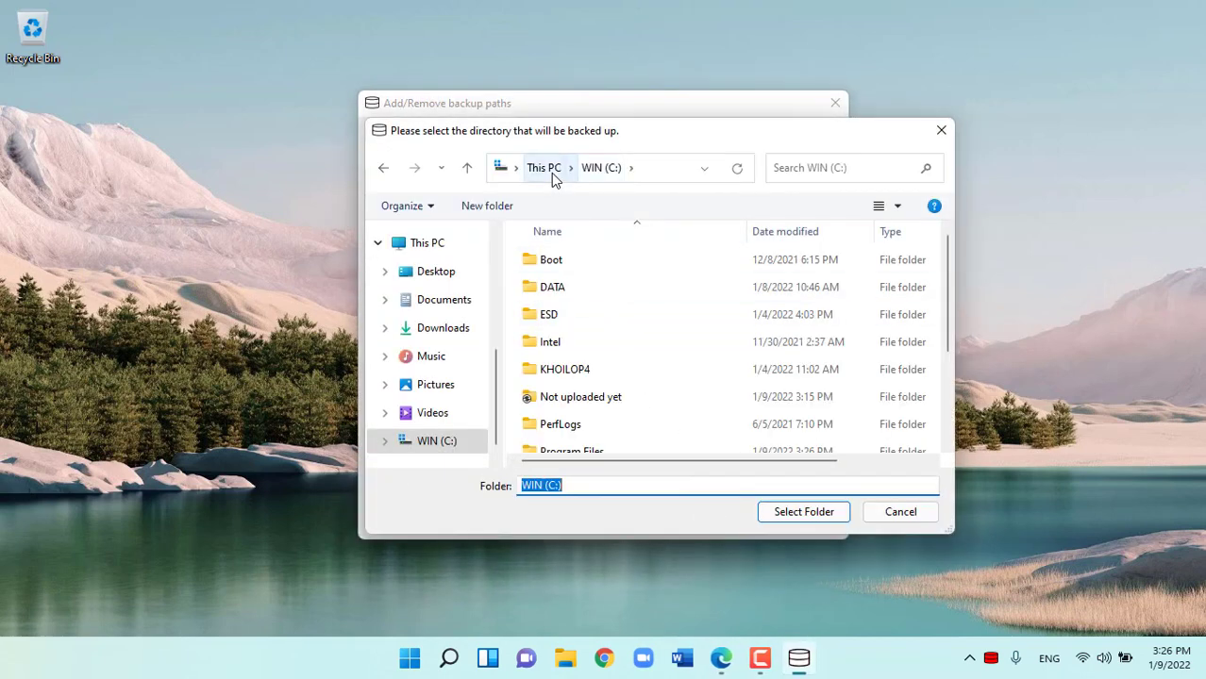
pyautogui.click(551, 288)
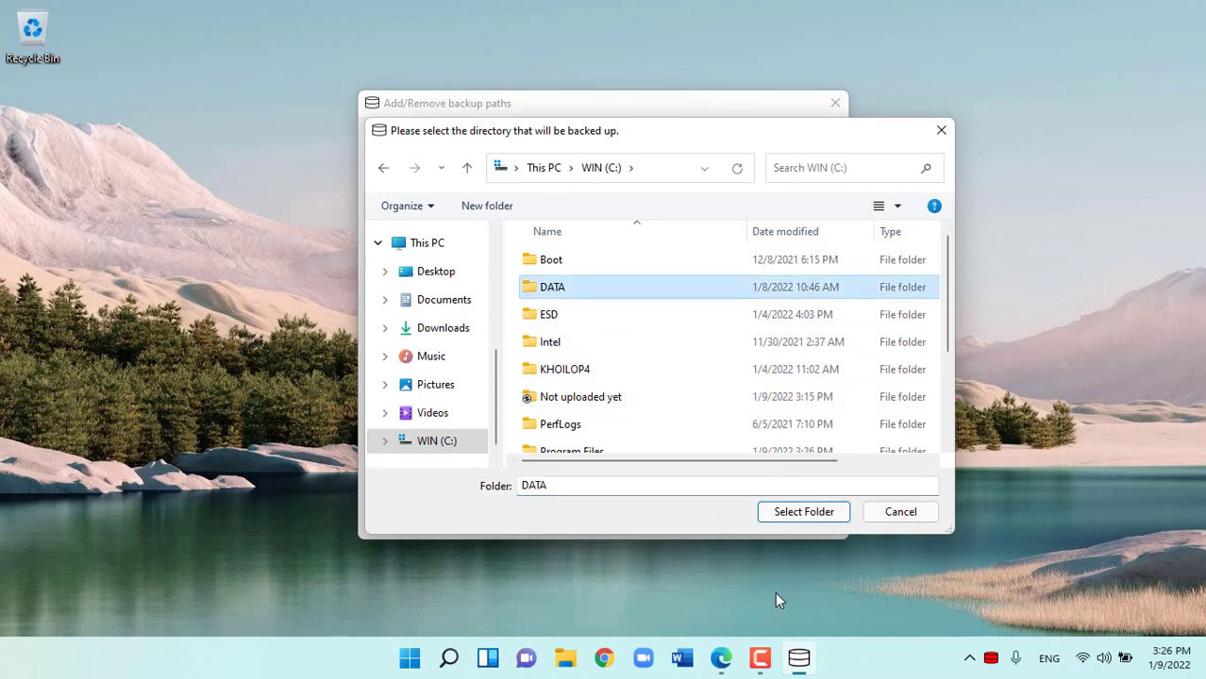
pyautogui.click(803, 514)
pyautogui.click(406, 132)
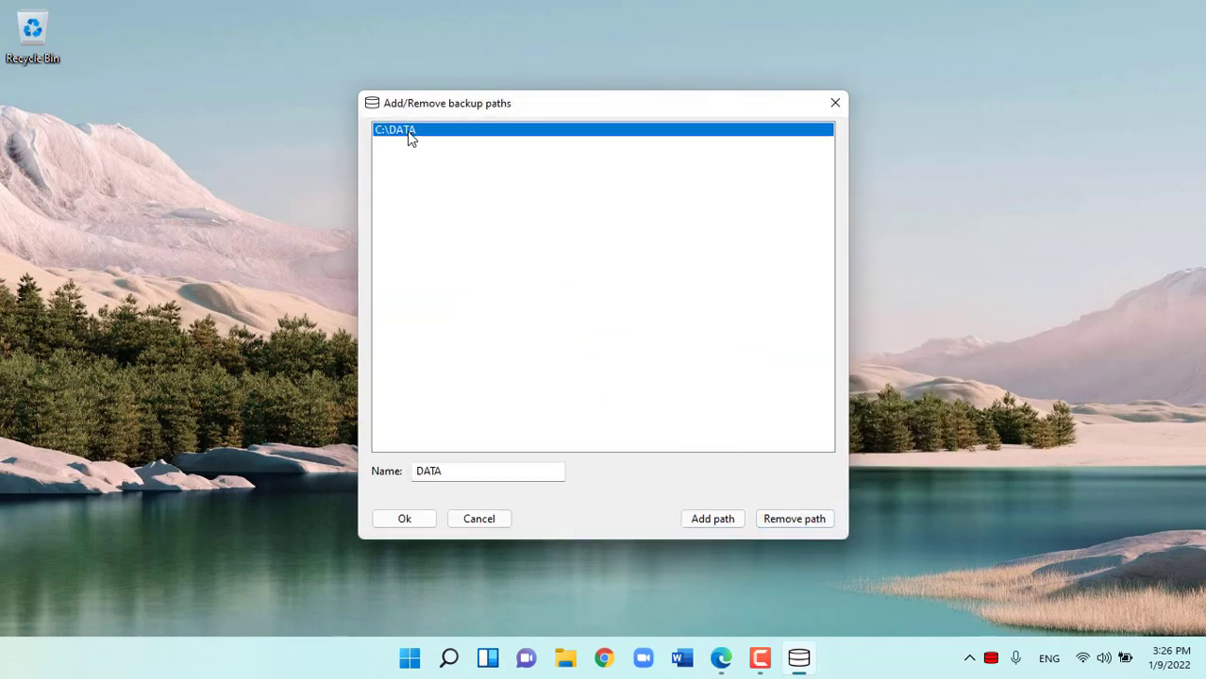
pyautogui.click(419, 517)
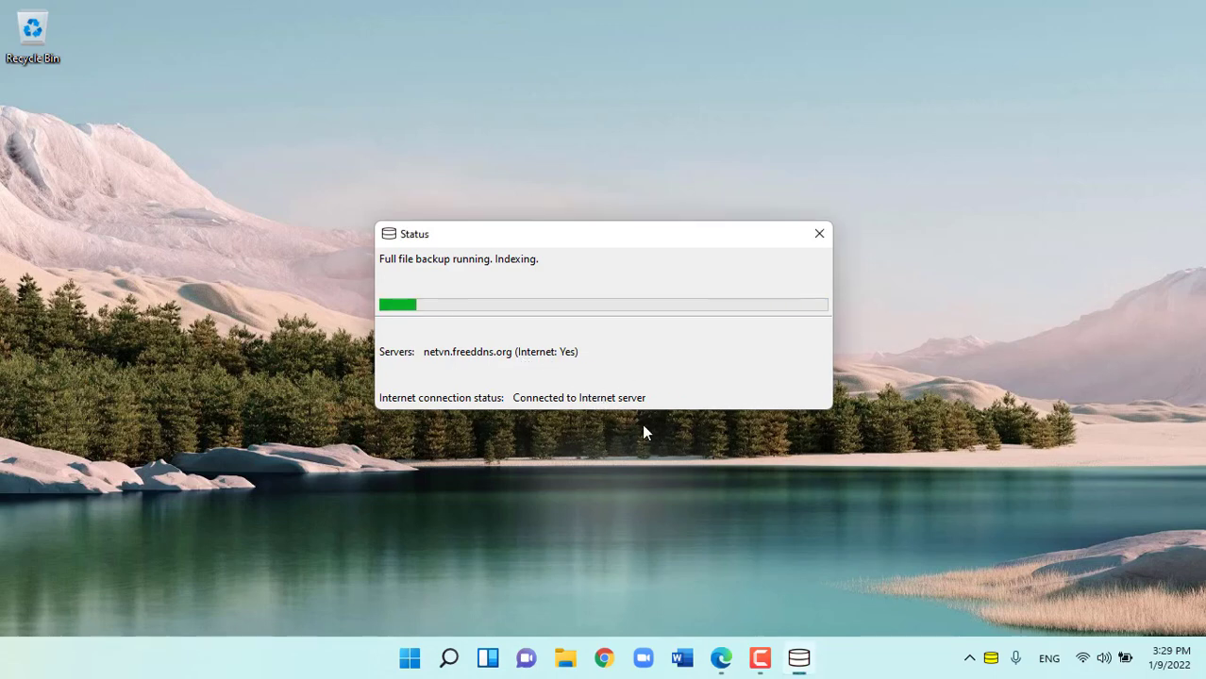
# Step: Refresh the Status page, then view Activities showing netvn's completed full file backup of 69.83 KB
pyautogui.click(722, 665)
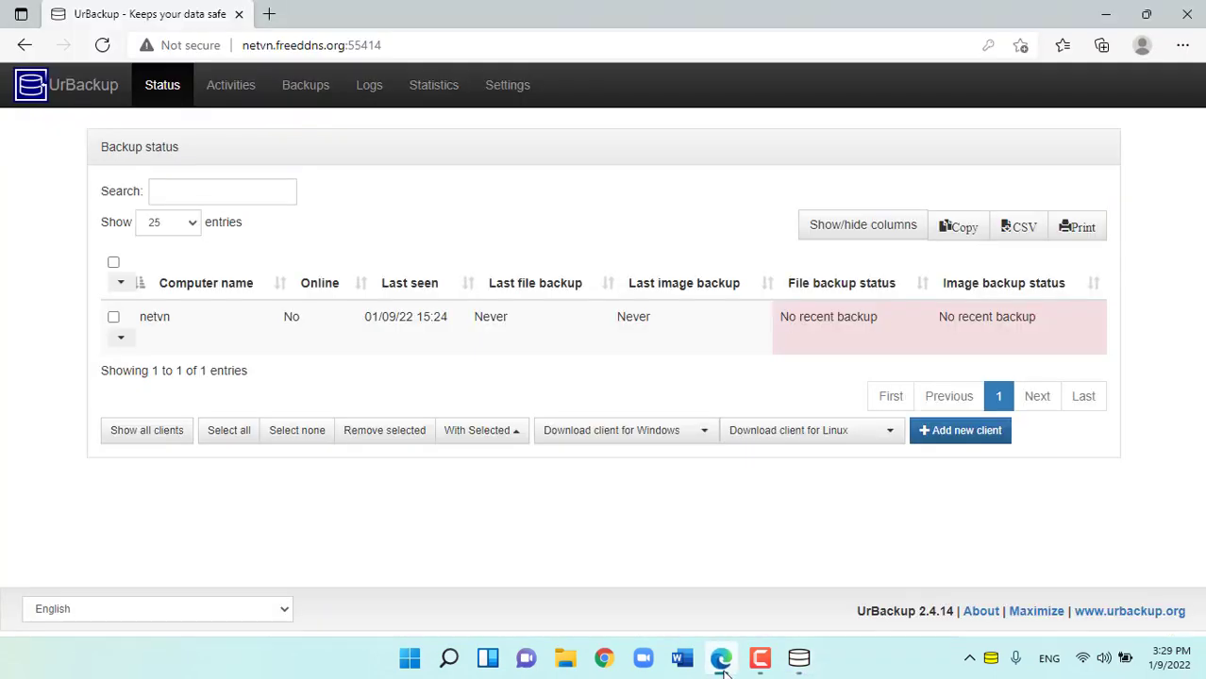
pyautogui.click(164, 89)
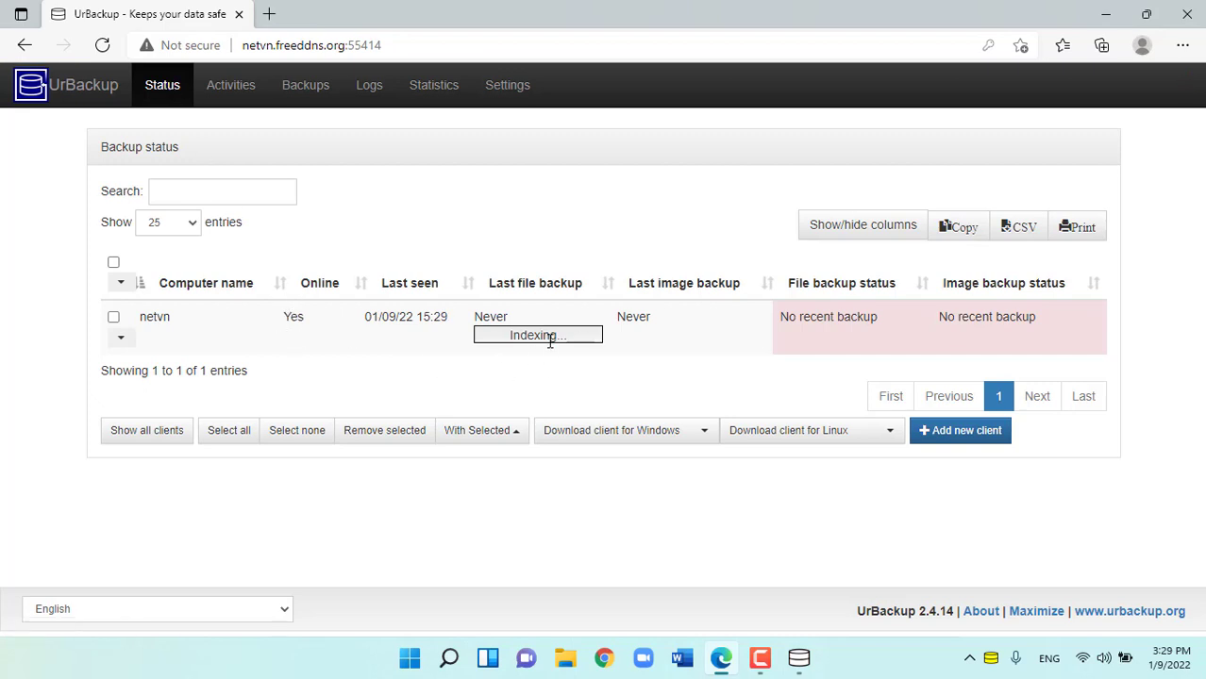
pyautogui.click(240, 93)
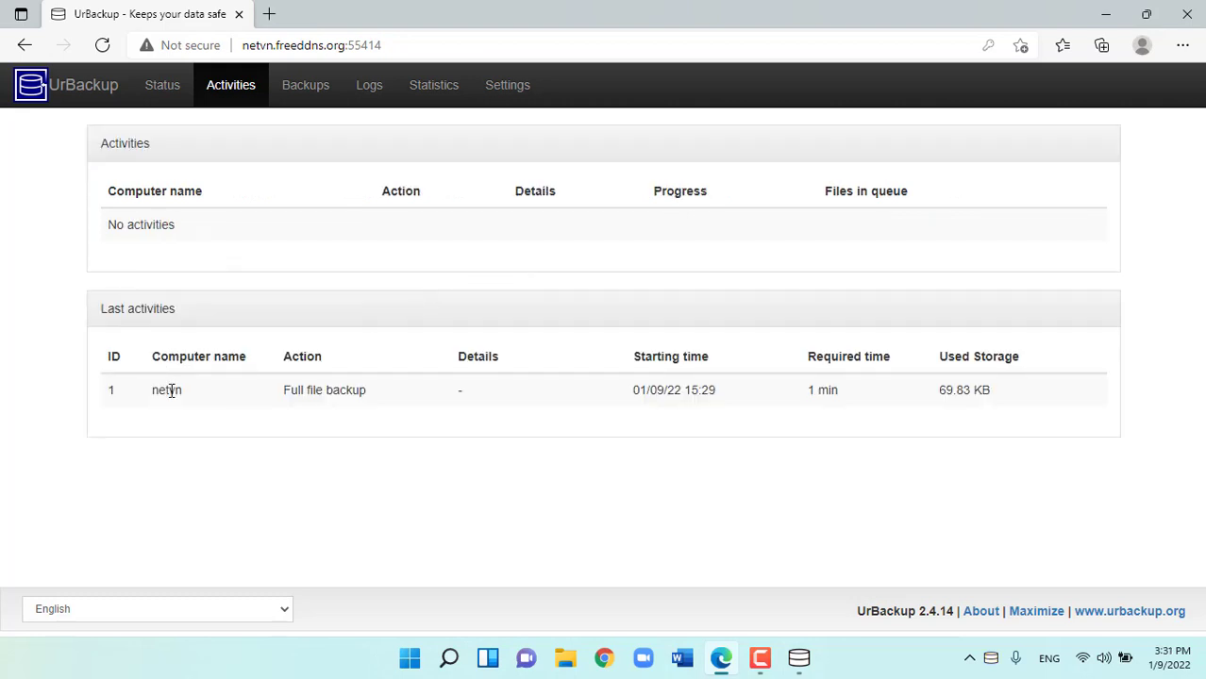
# Step: Browse Backups to netvn's 01/09/22 15:29 file backup containing the DATA folder
pyautogui.click(313, 86)
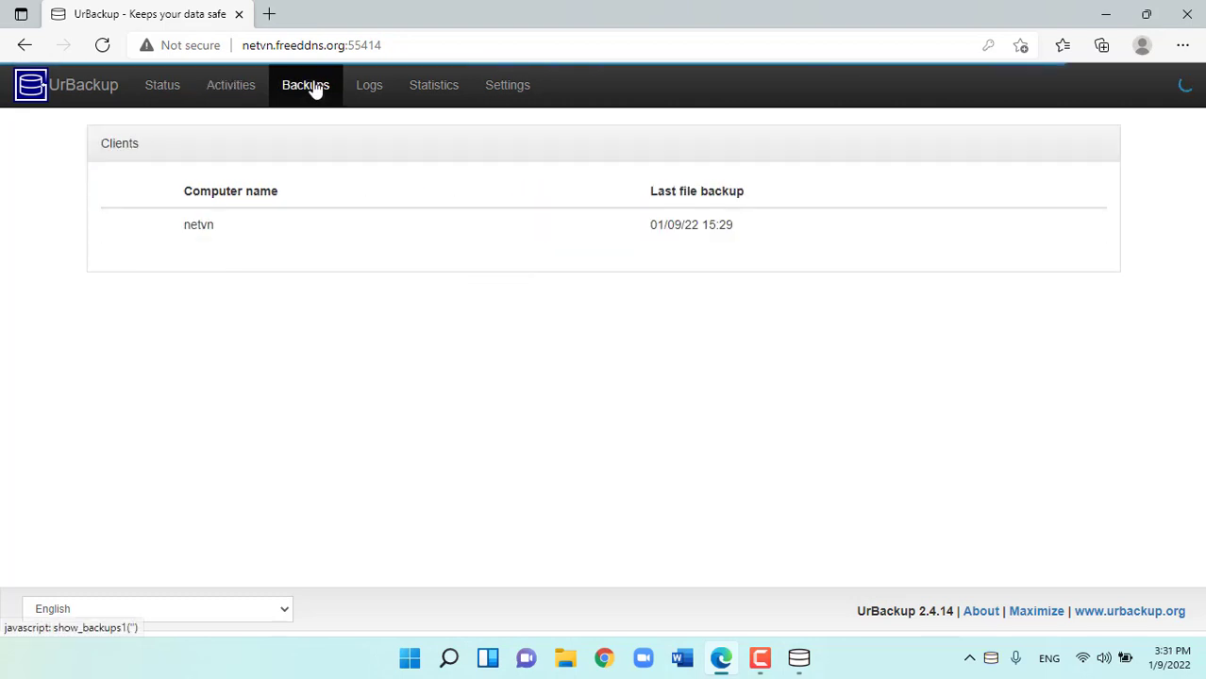
pyautogui.click(208, 229)
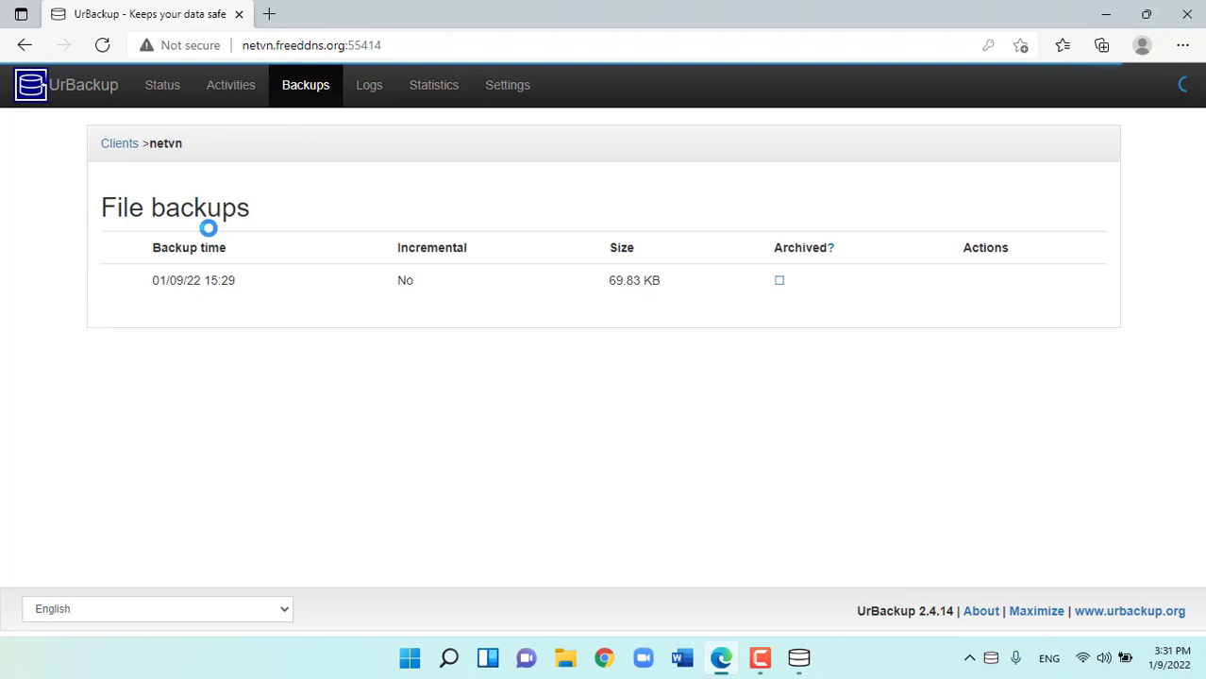
pyautogui.click(215, 283)
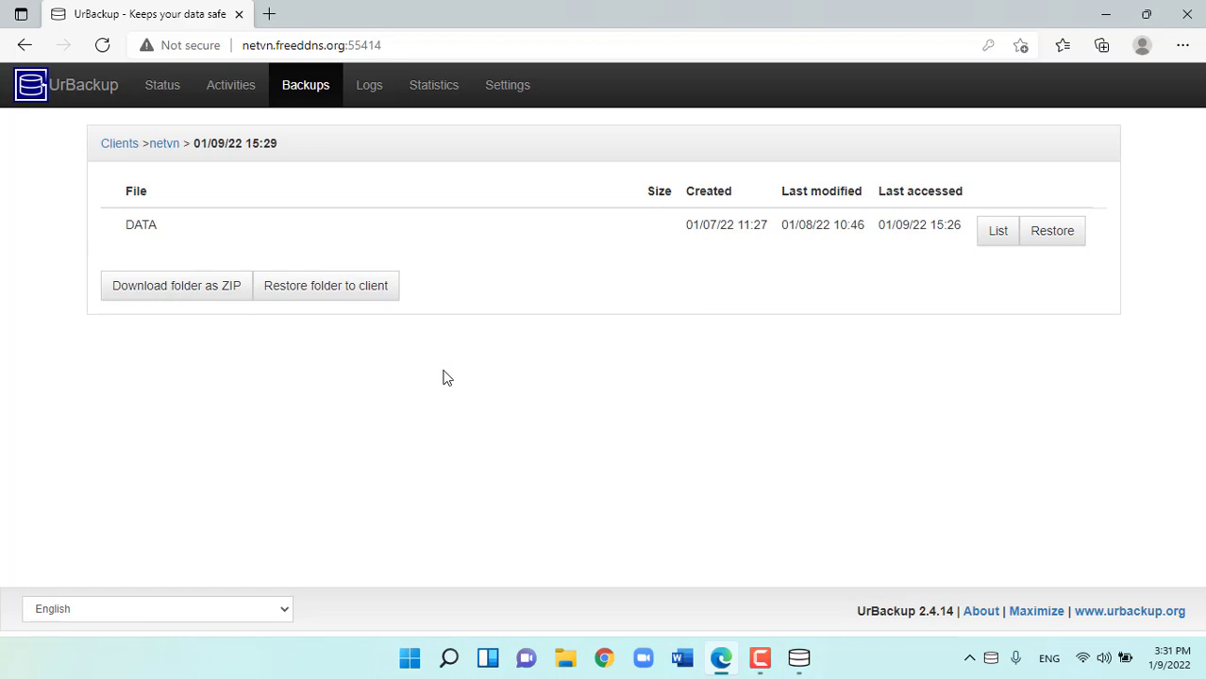
# Step: Return to Status, select the netvn client and show its backup action dropdown
pyautogui.click(170, 98)
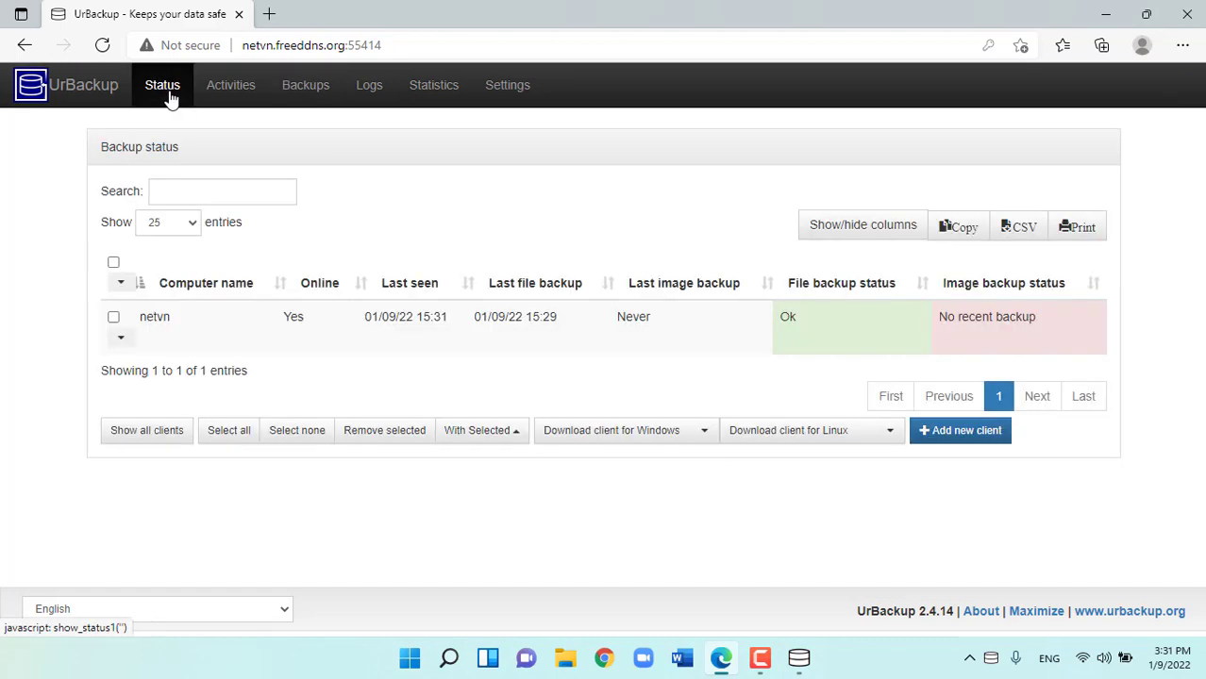
pyautogui.click(113, 317)
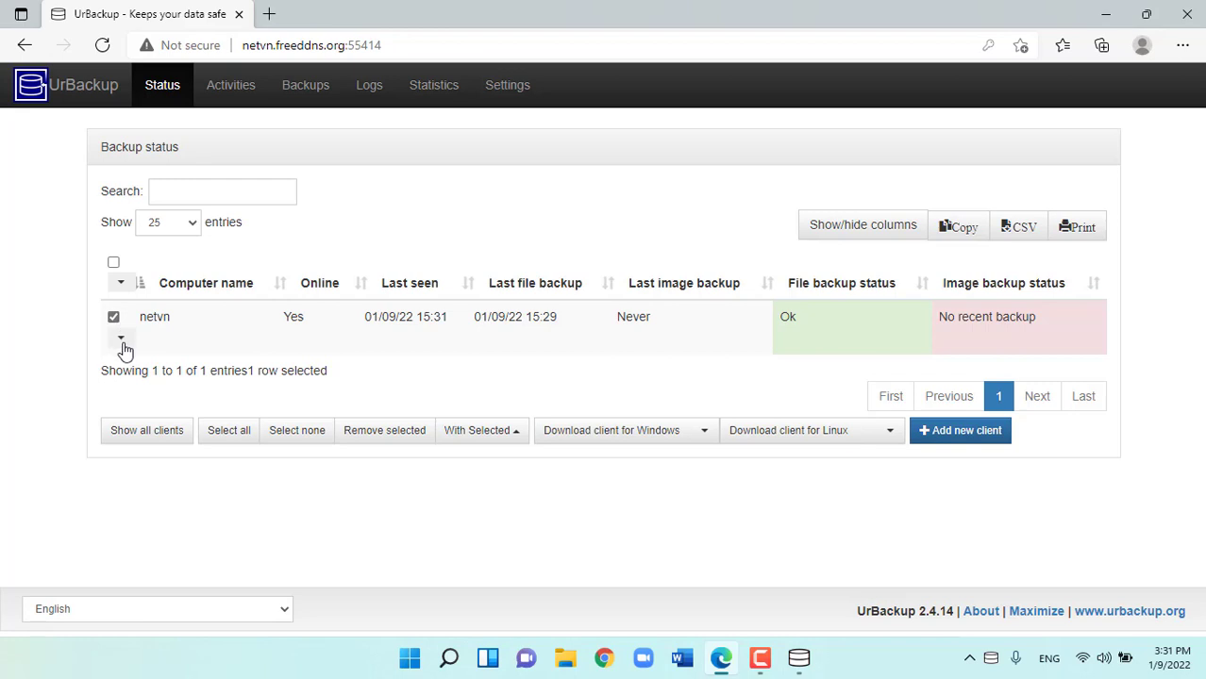
pyautogui.click(120, 337)
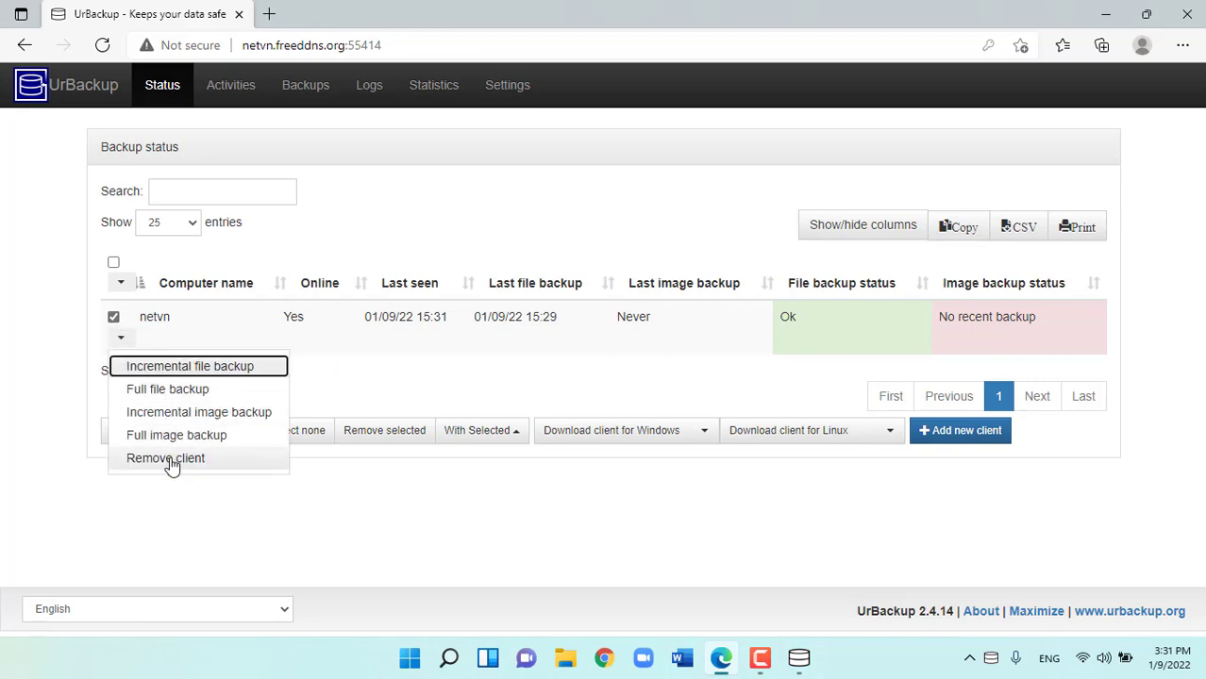